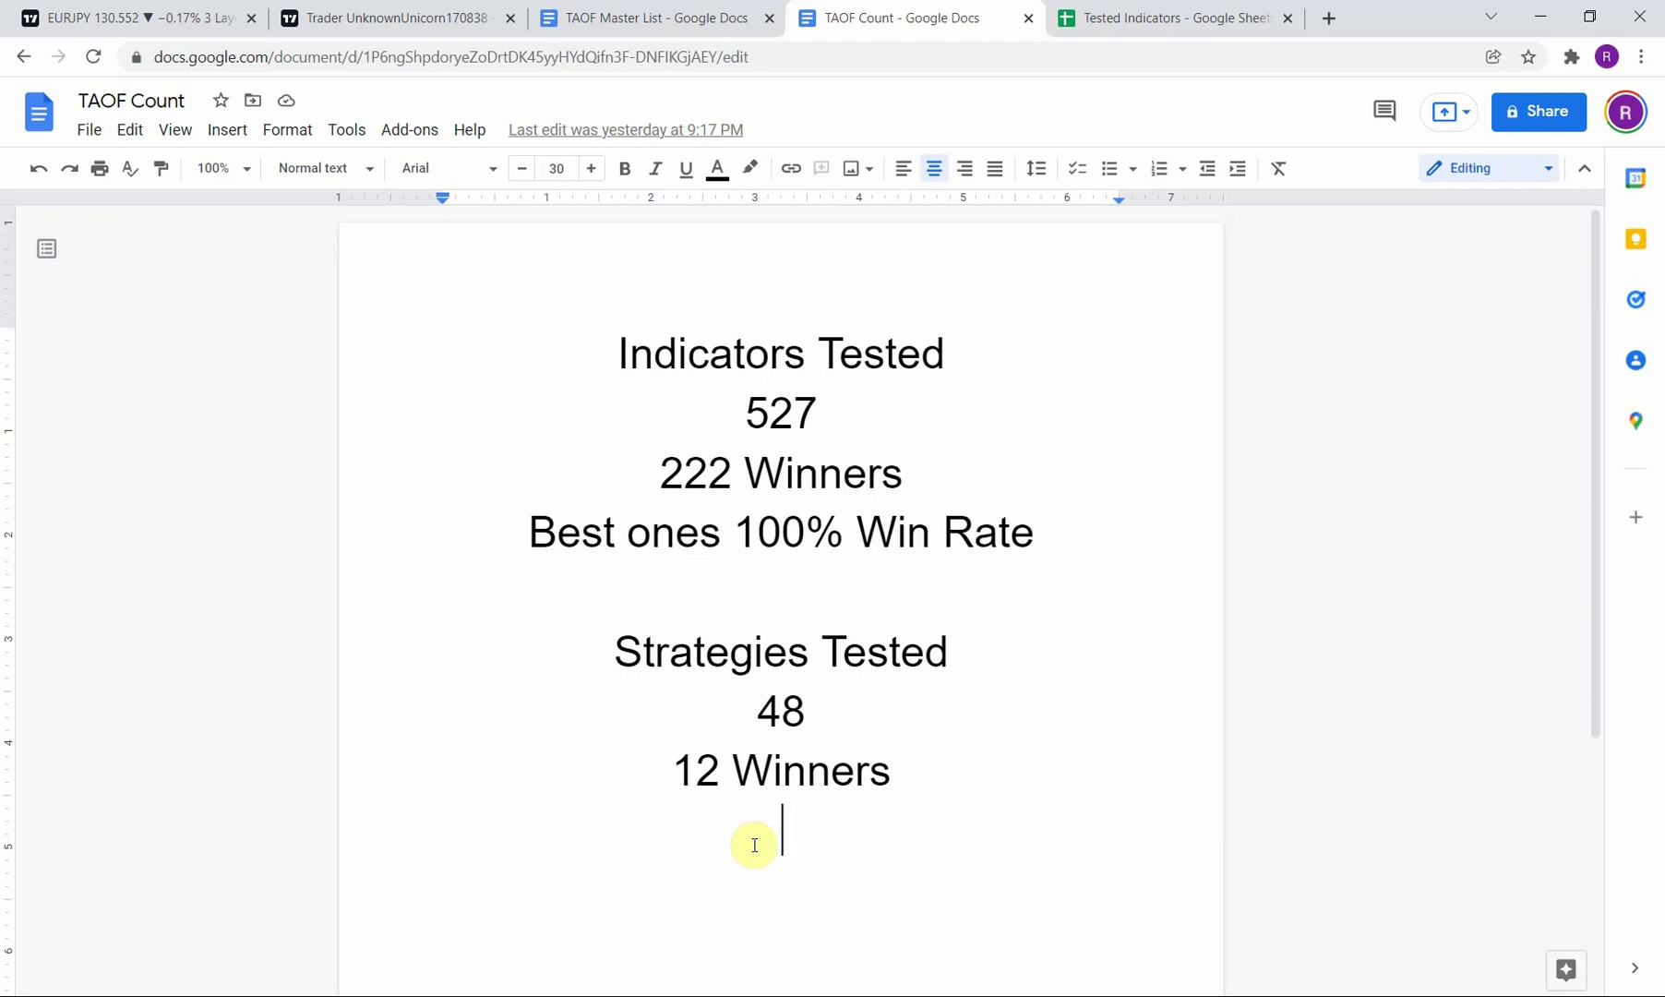
Switch to the TradingView EURJPY chart and examine the Simple Harmonic Oscillator against the price action from June to December 2016.
left_click(112, 17)
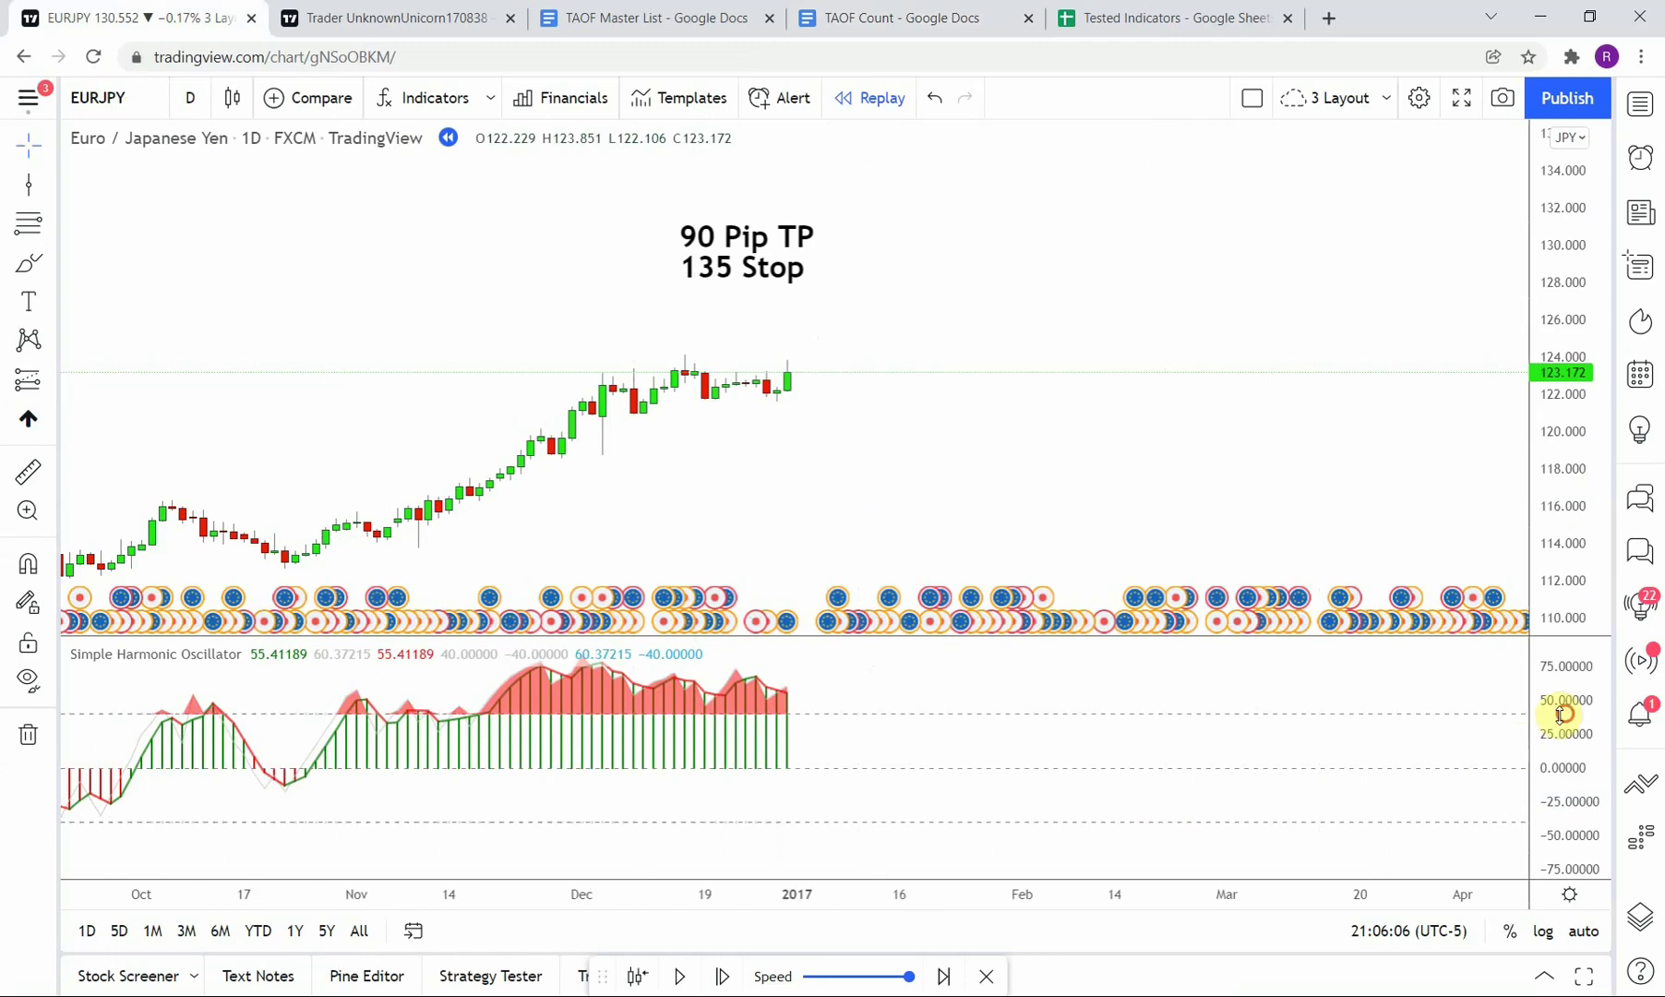
left_click_drag(1561, 714, 1574, 733)
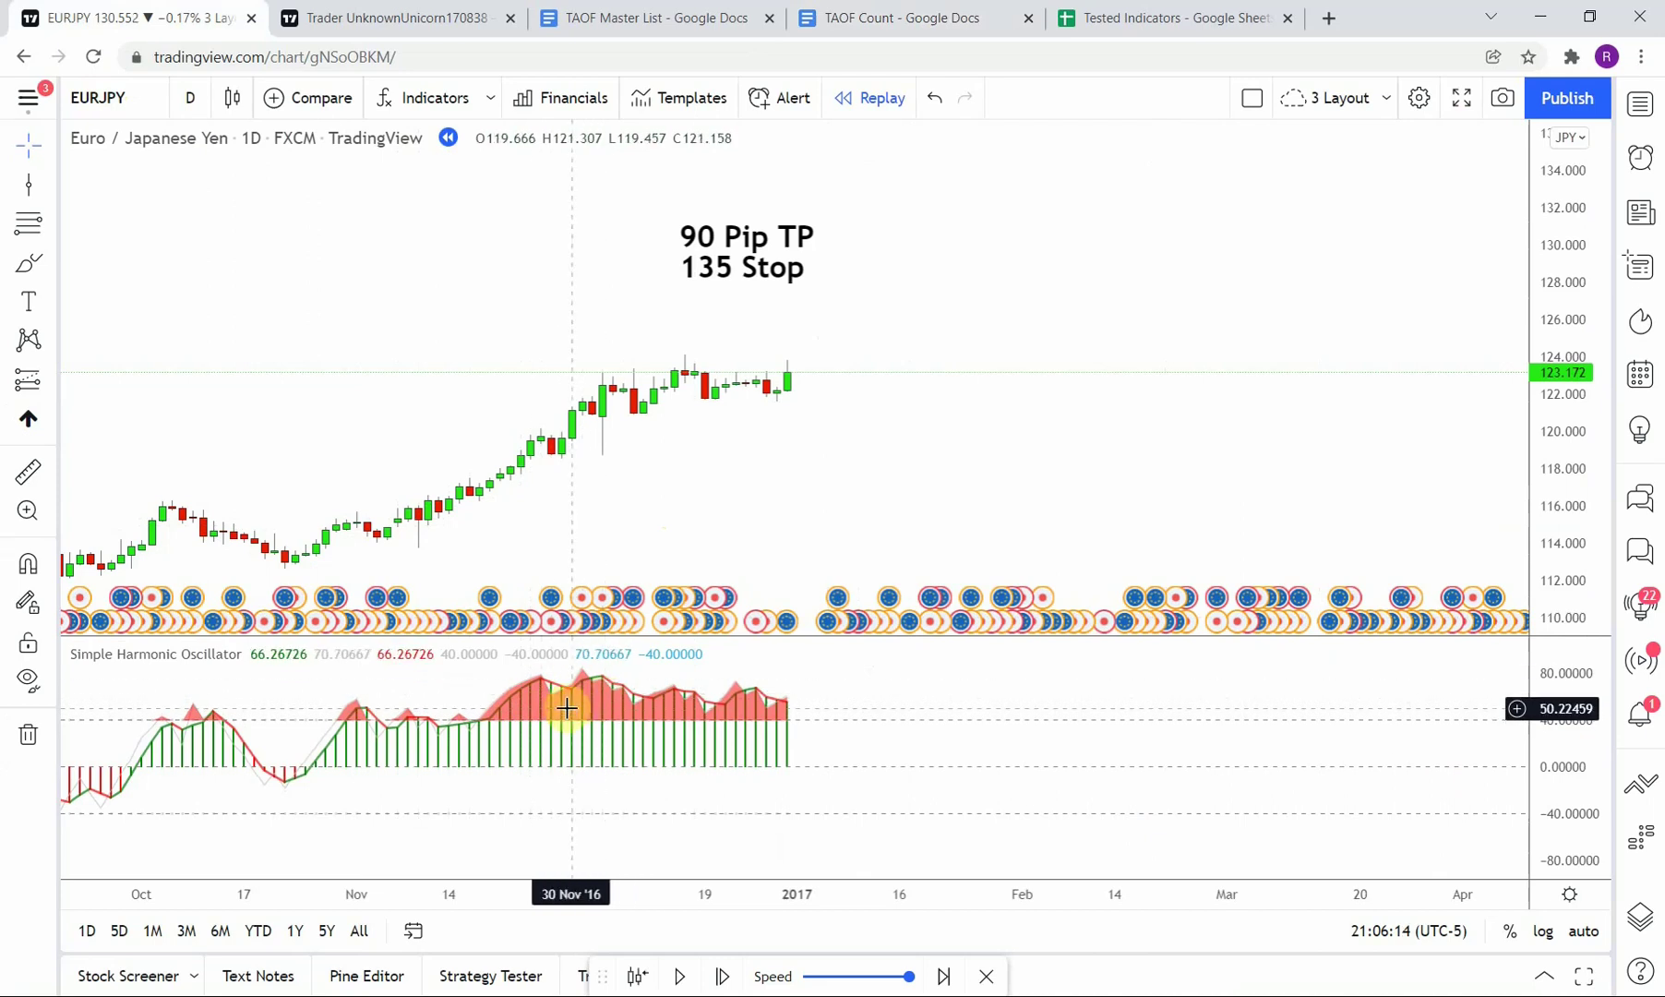
left_click_drag(495, 596, 1261, 475)
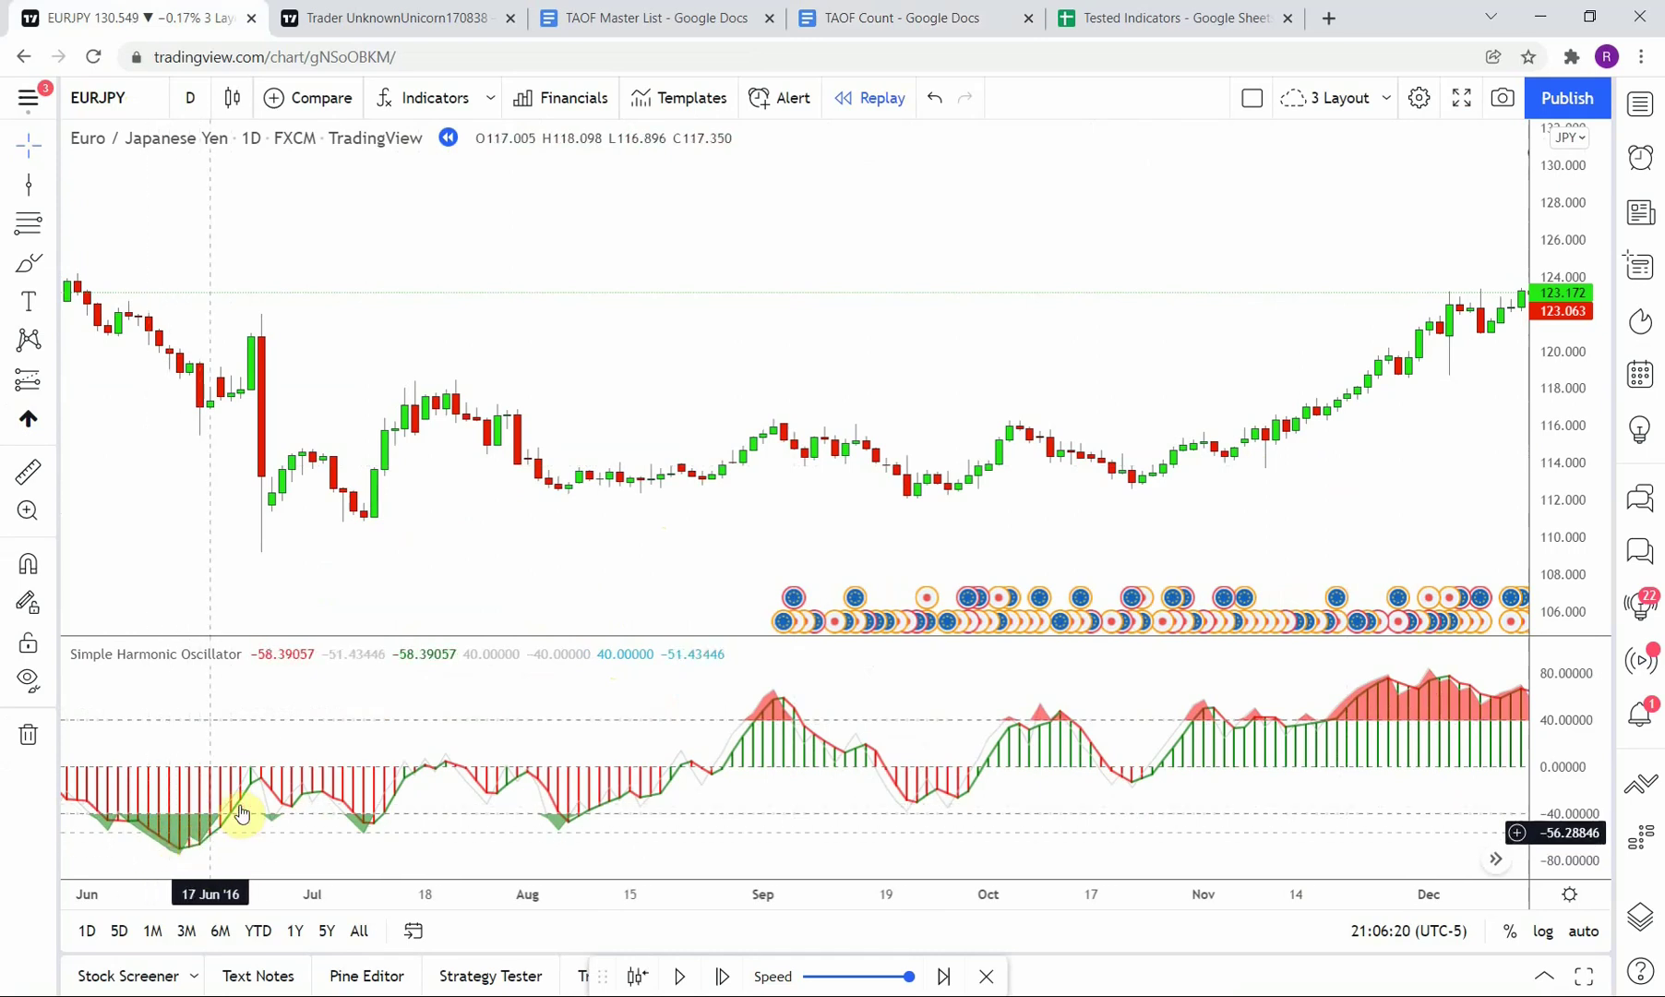
left_click_drag(584, 851, 11, 835)
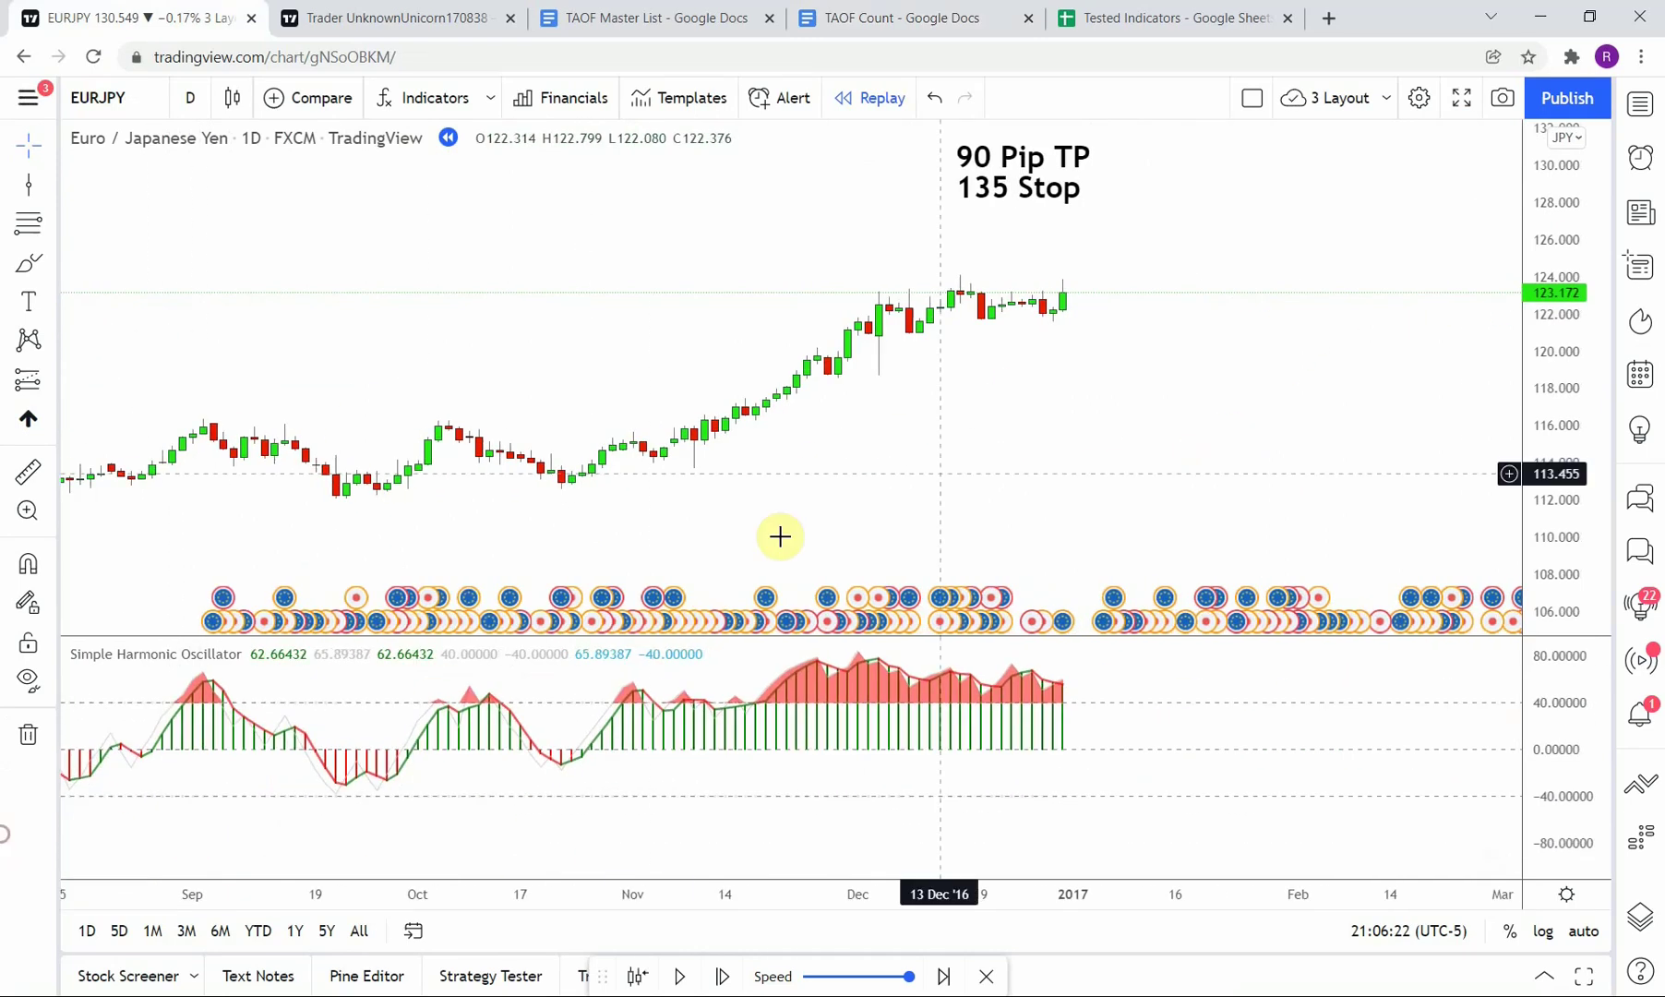
left_click_drag(911, 513, 1234, 488)
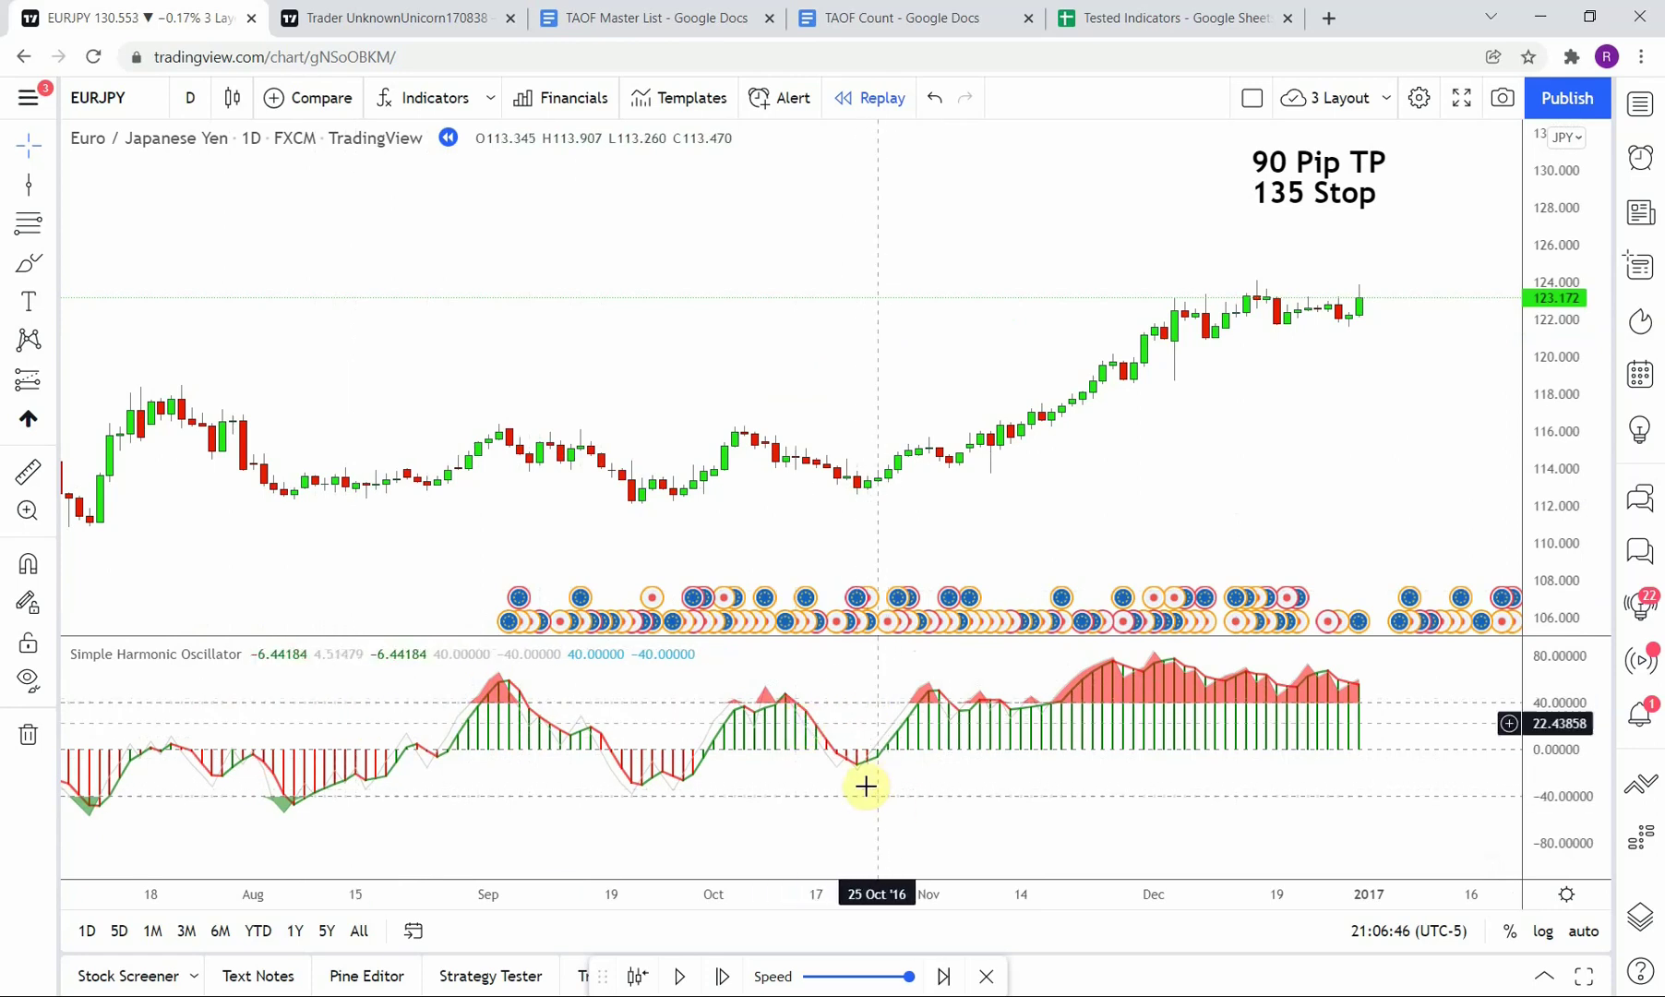
left_click_drag(1184, 565, 586, 551)
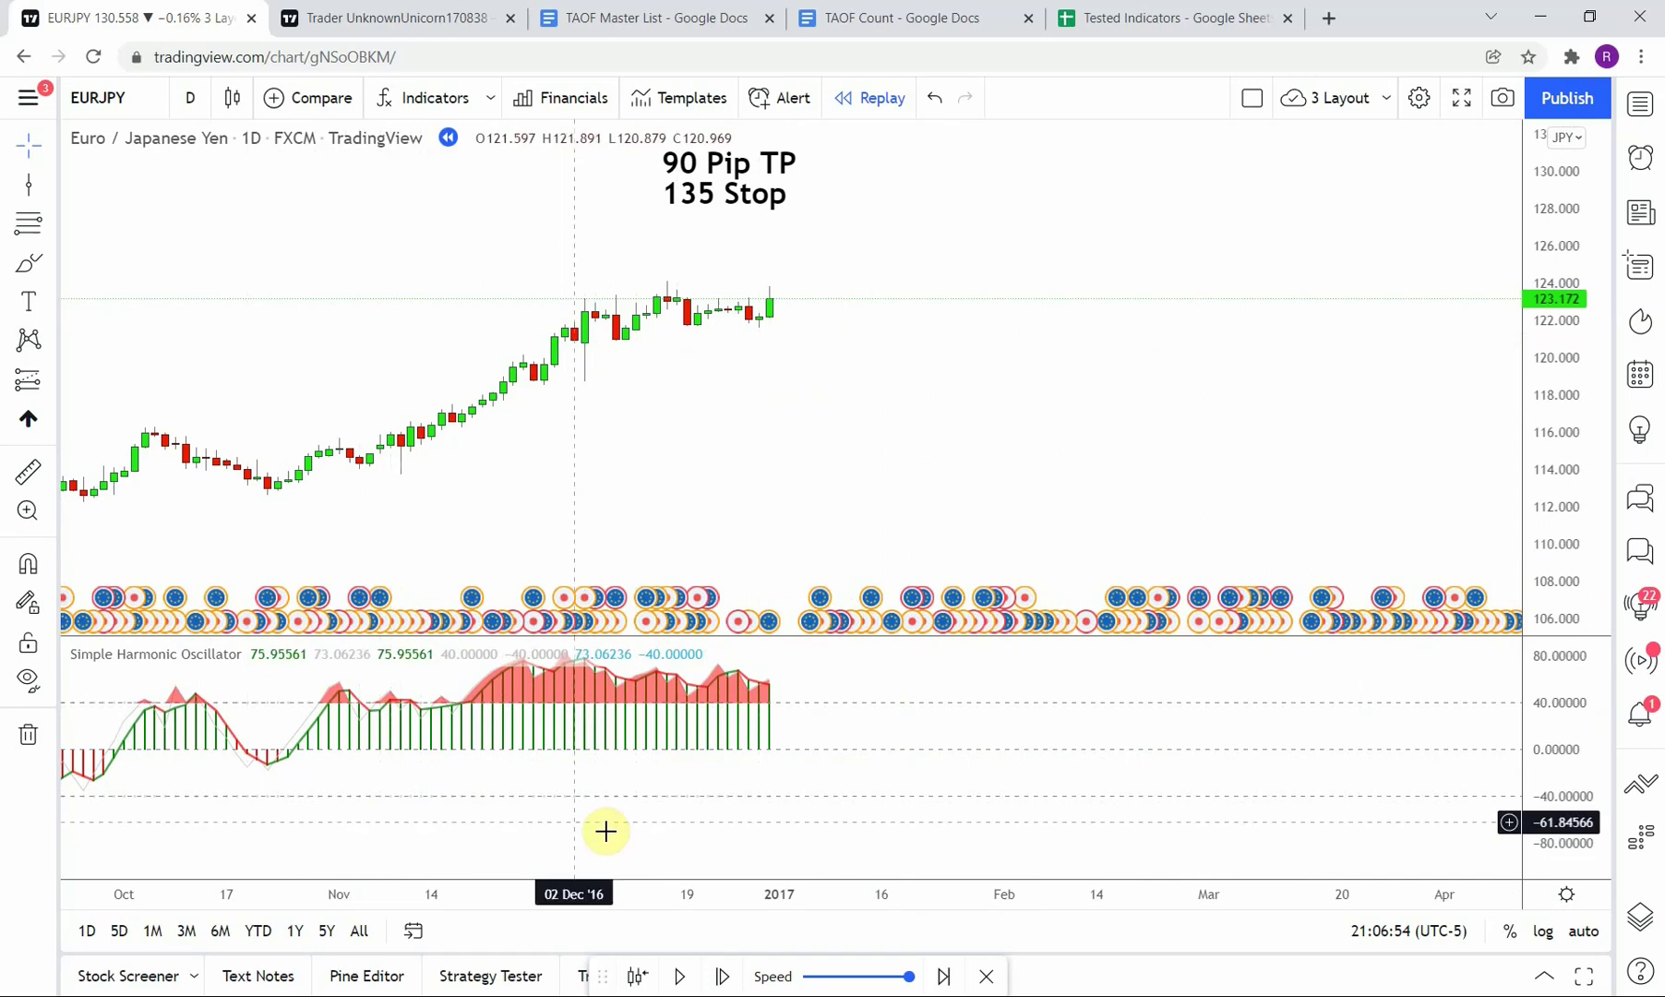
left_click_drag(231, 830, 1060, 811)
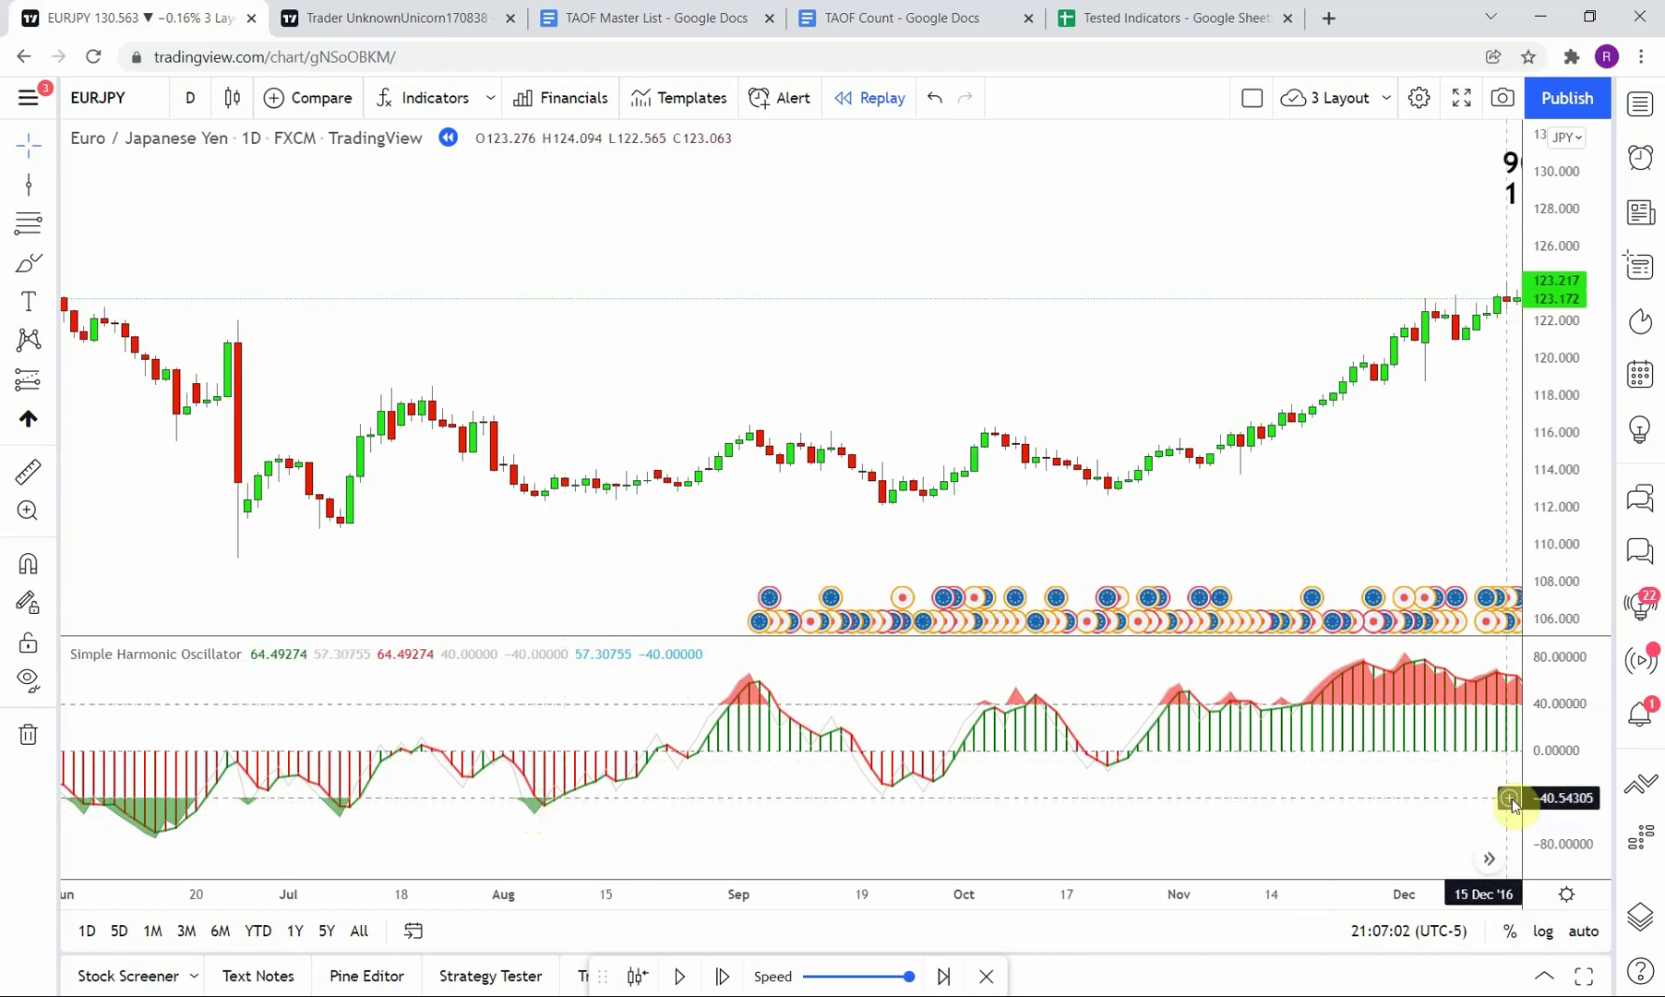
left_click_drag(1208, 550, 517, 575)
left_click_drag(851, 480, 733, 519)
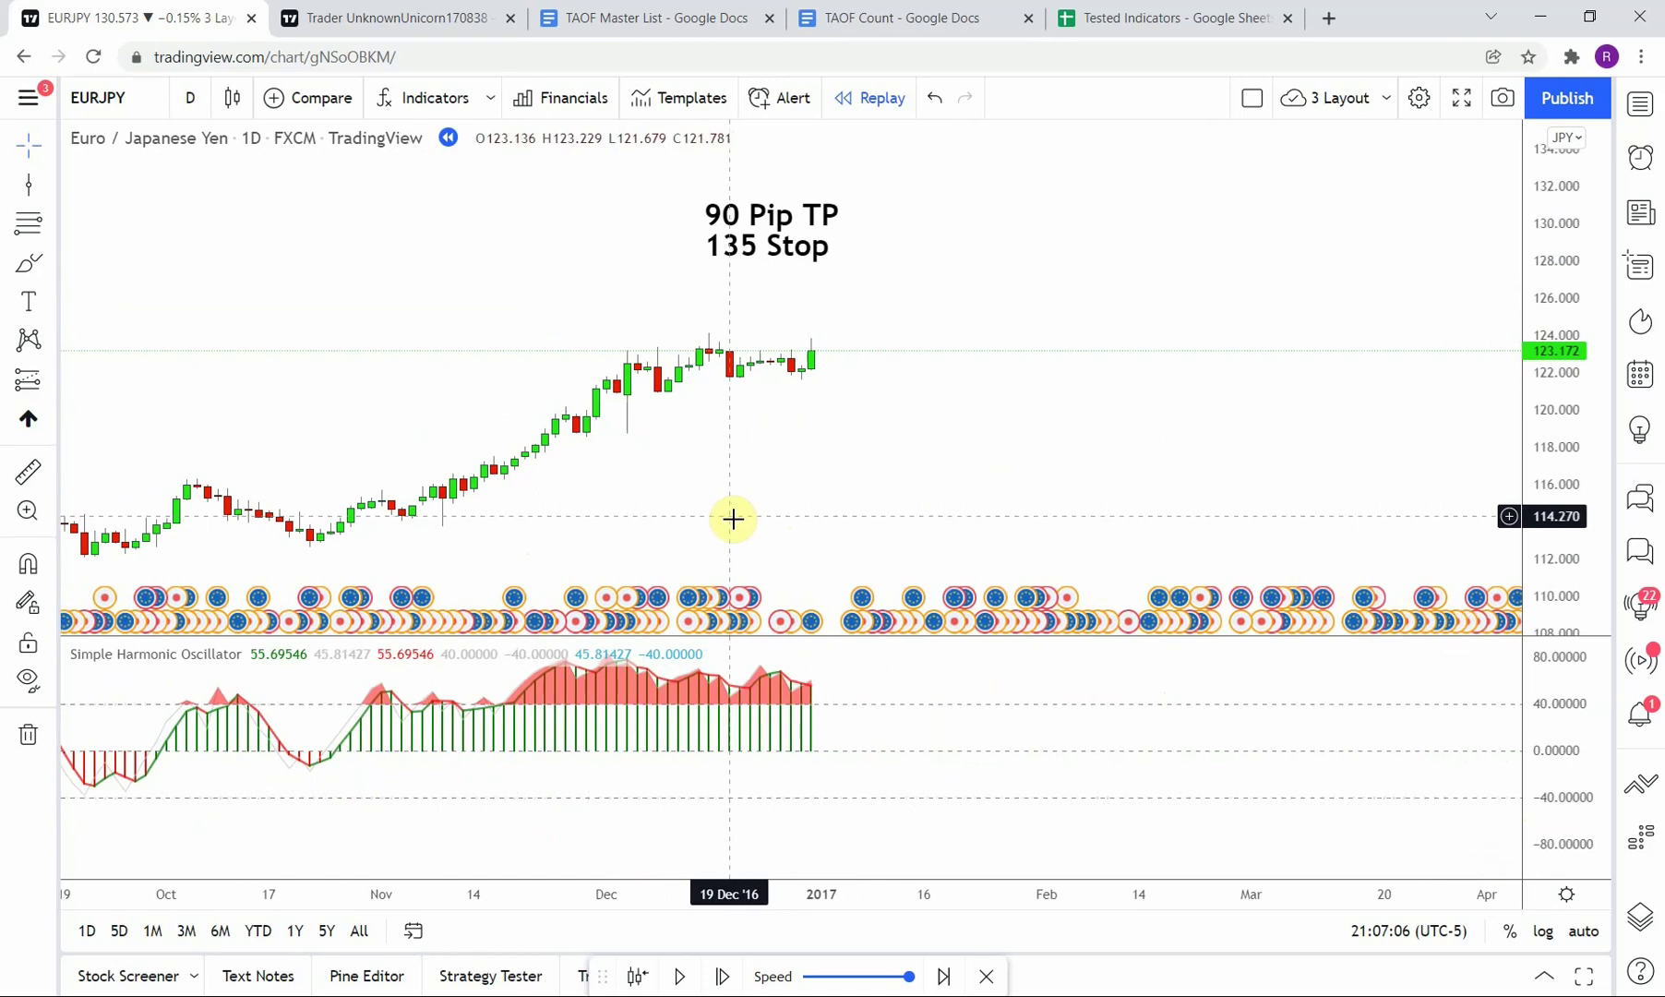
Advance the EURJPY replay to 9 January 2017 and mark that date with a vertical line.
left_click_drag(831, 544, 724, 538)
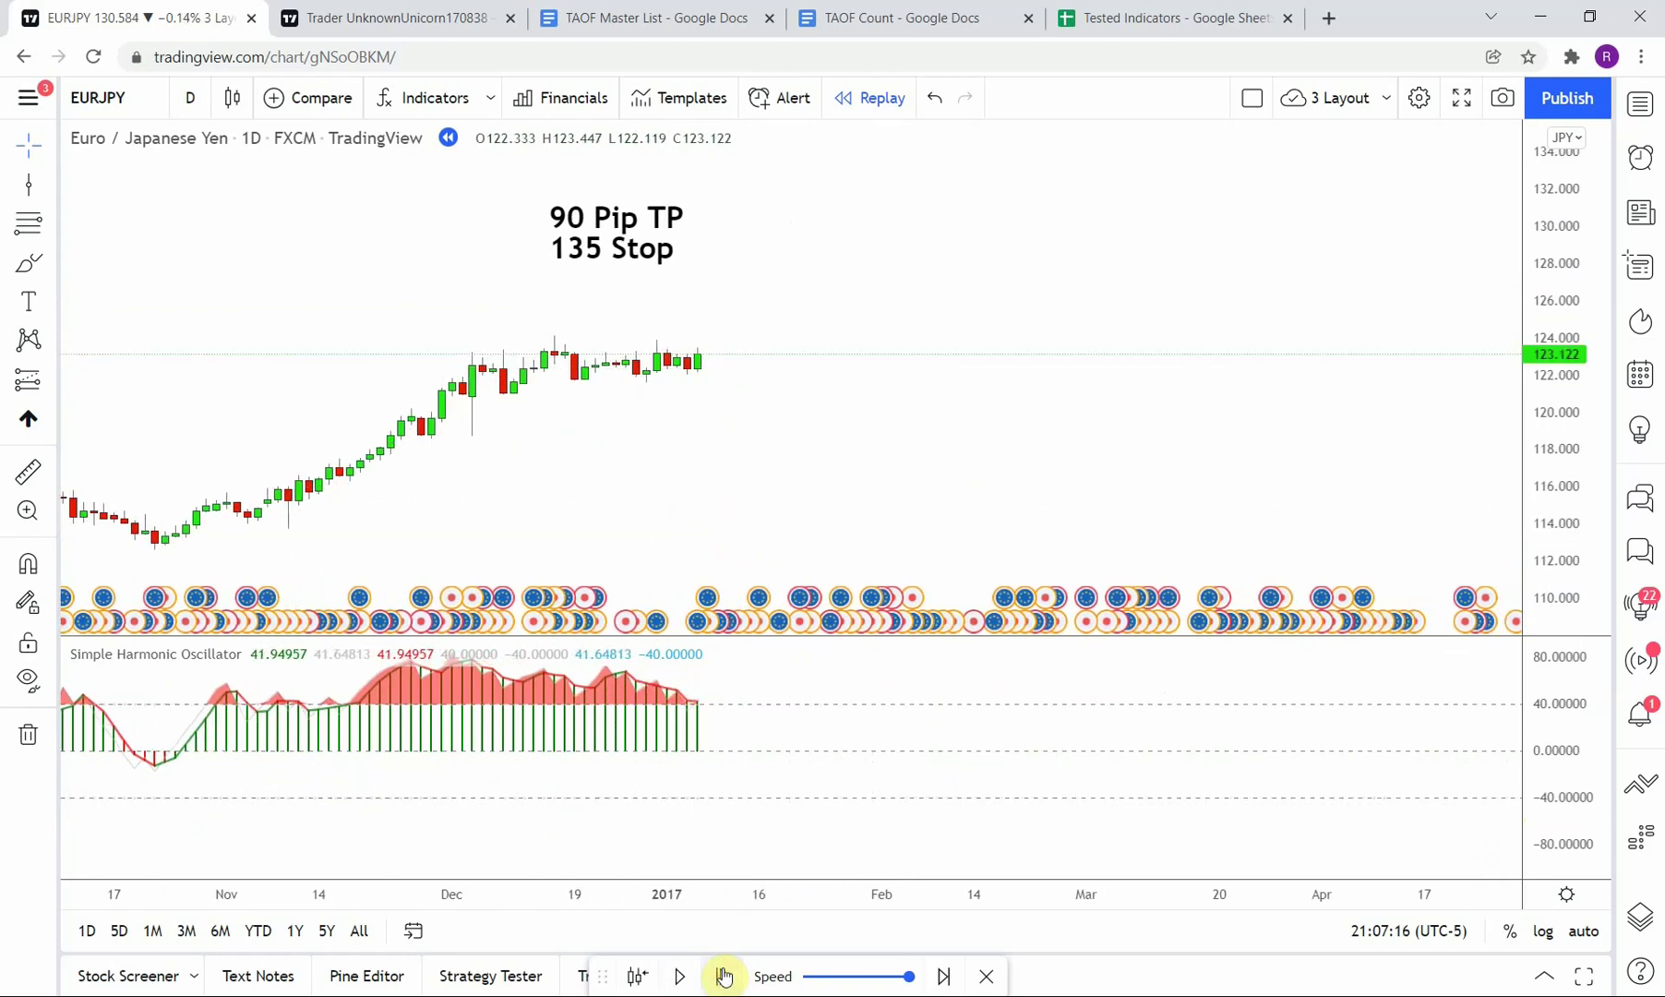
left_click(723, 974)
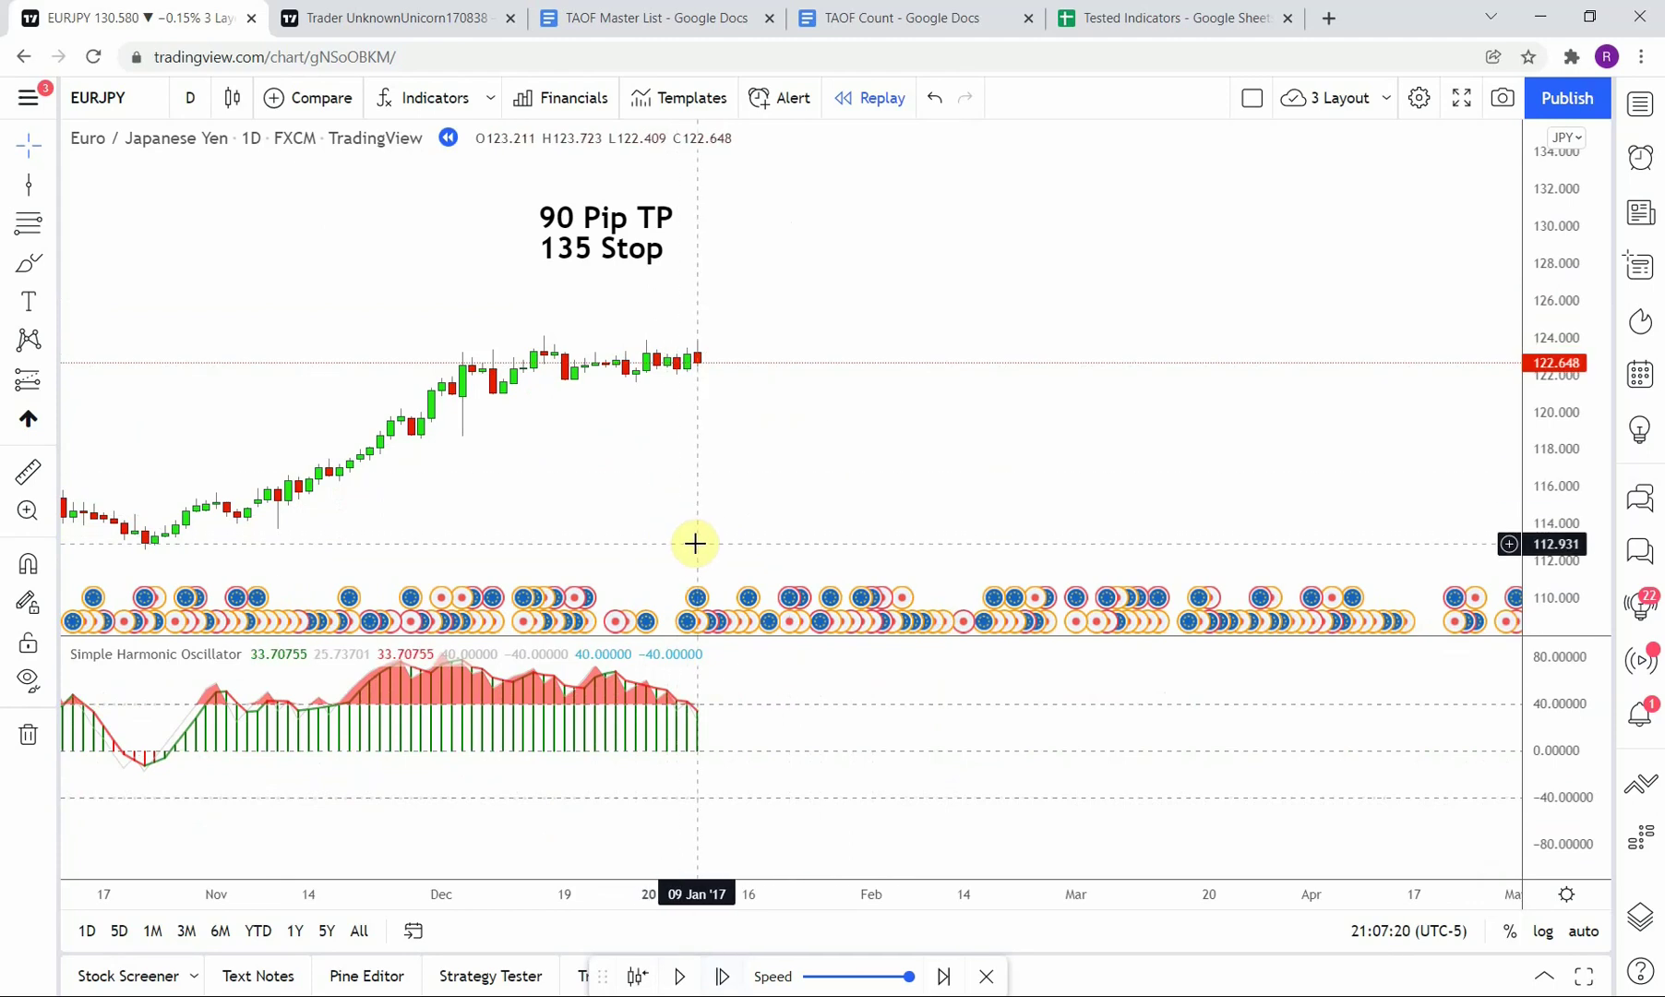
left_click(29, 184)
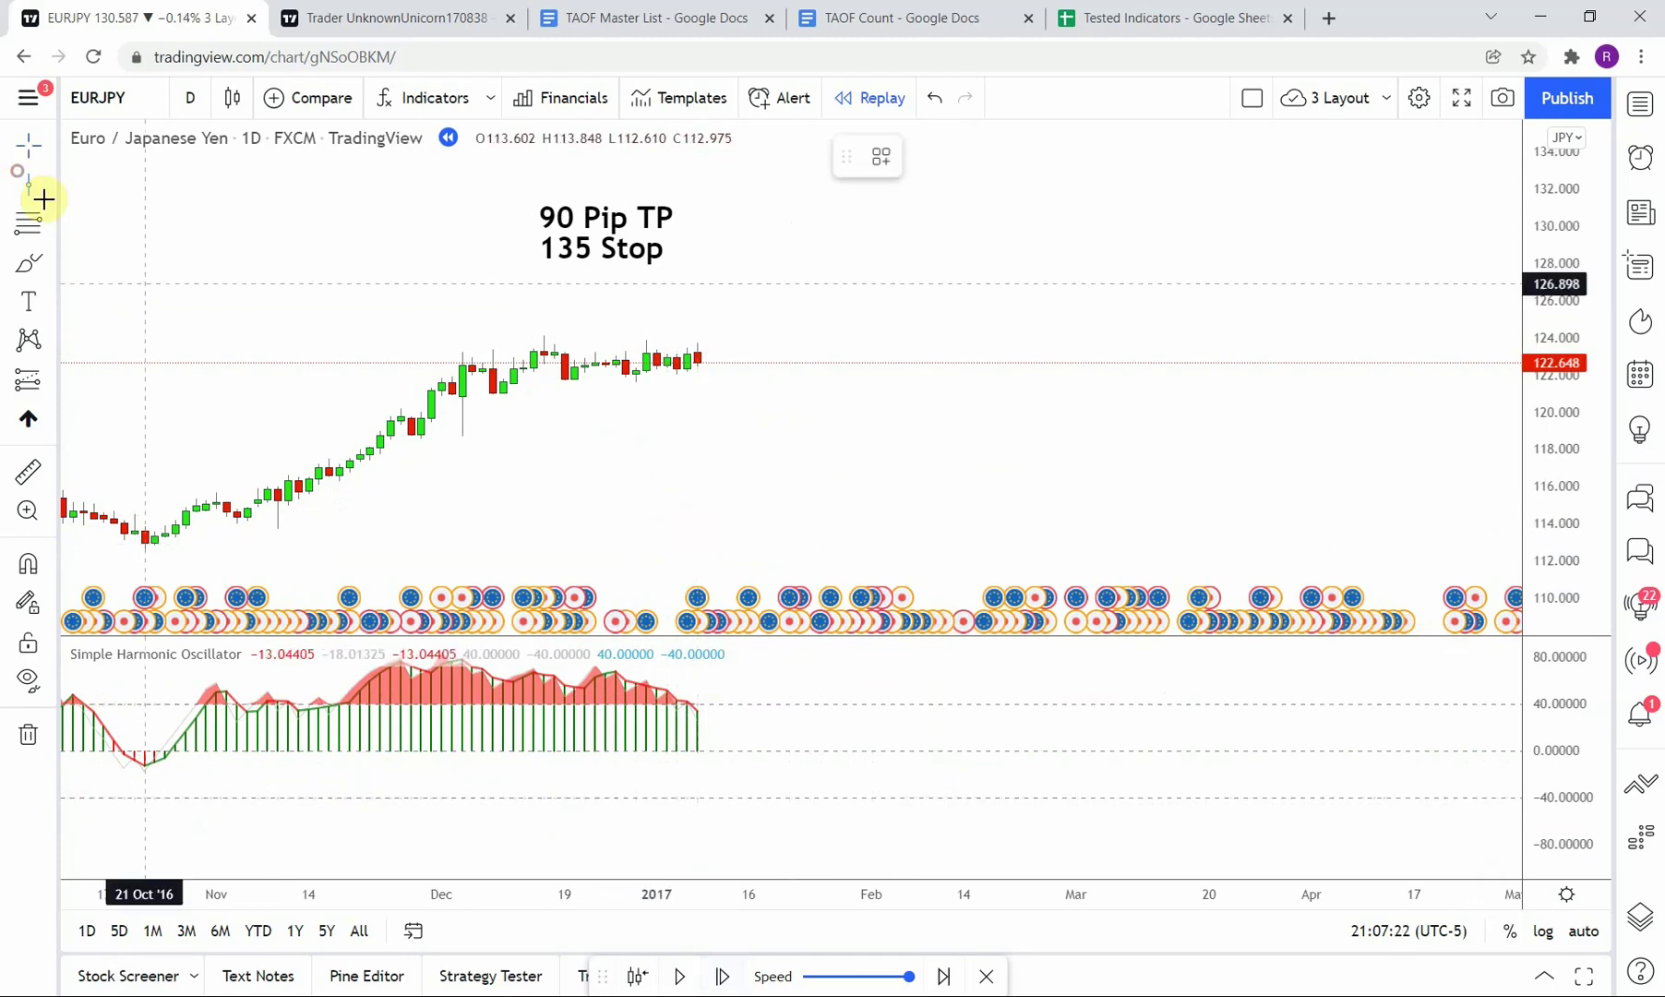
left_click(695, 483)
left_click_drag(792, 457, 864, 418)
Advance the replay bar by bar from 9 January to 26 January 2017.
left_click(723, 976)
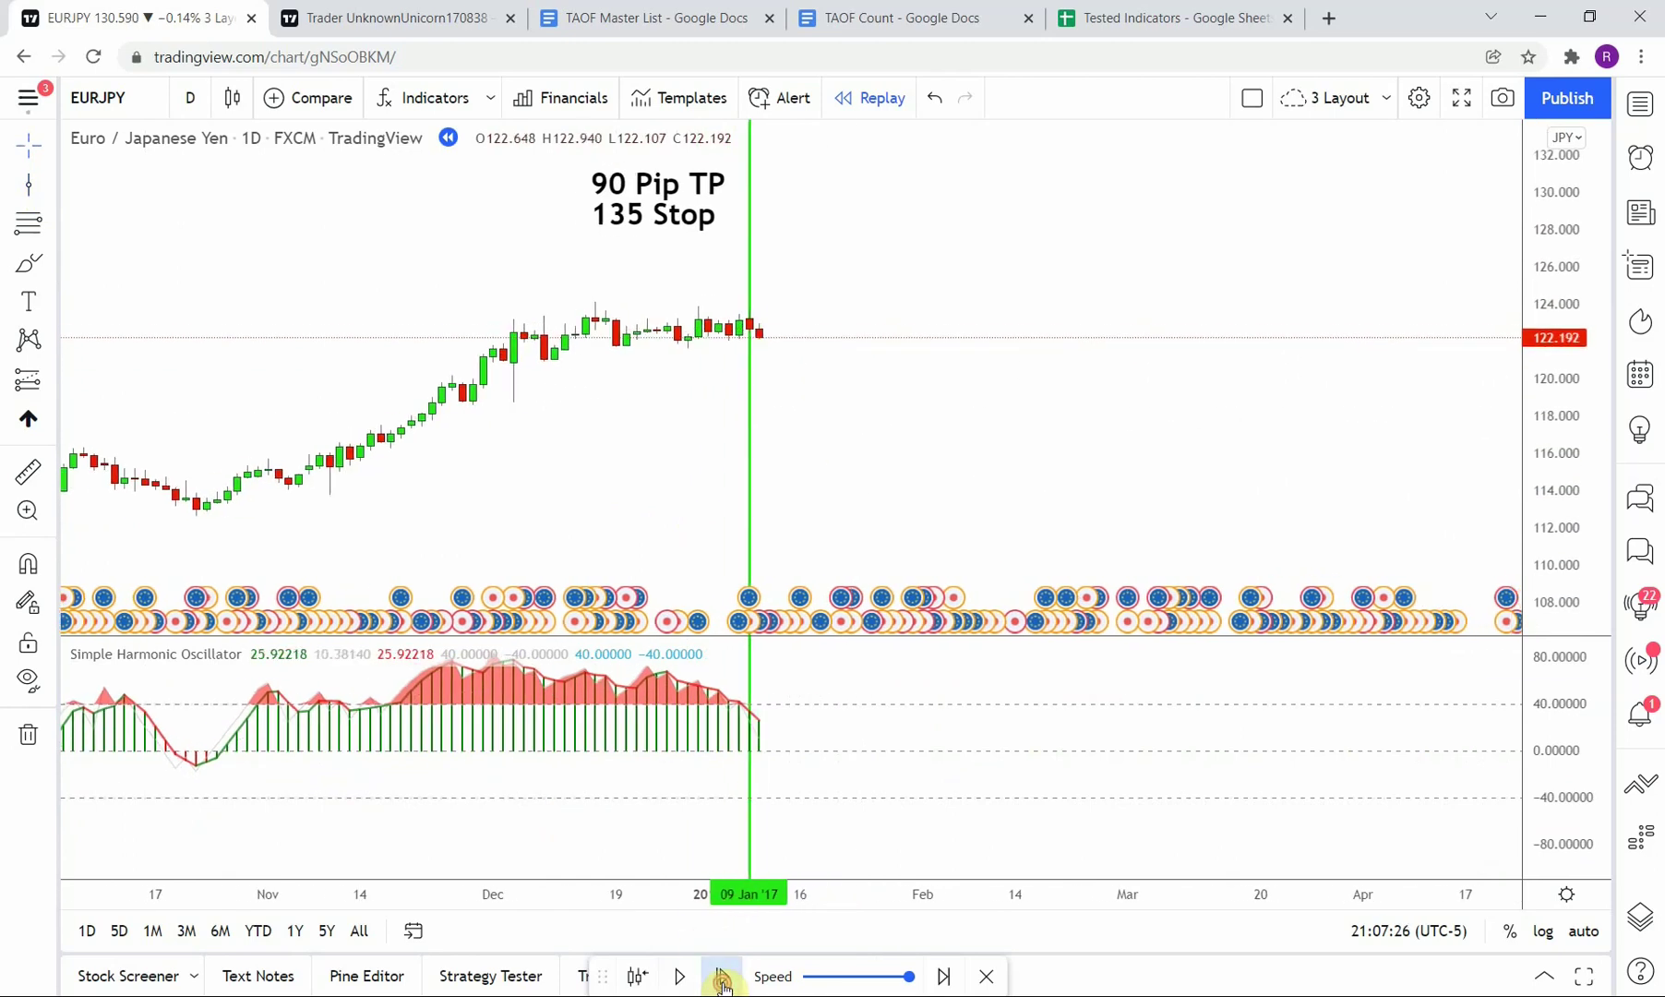
left_click(723, 976)
left_click(723, 976)
left_click(723, 976)
left_click(723, 976)
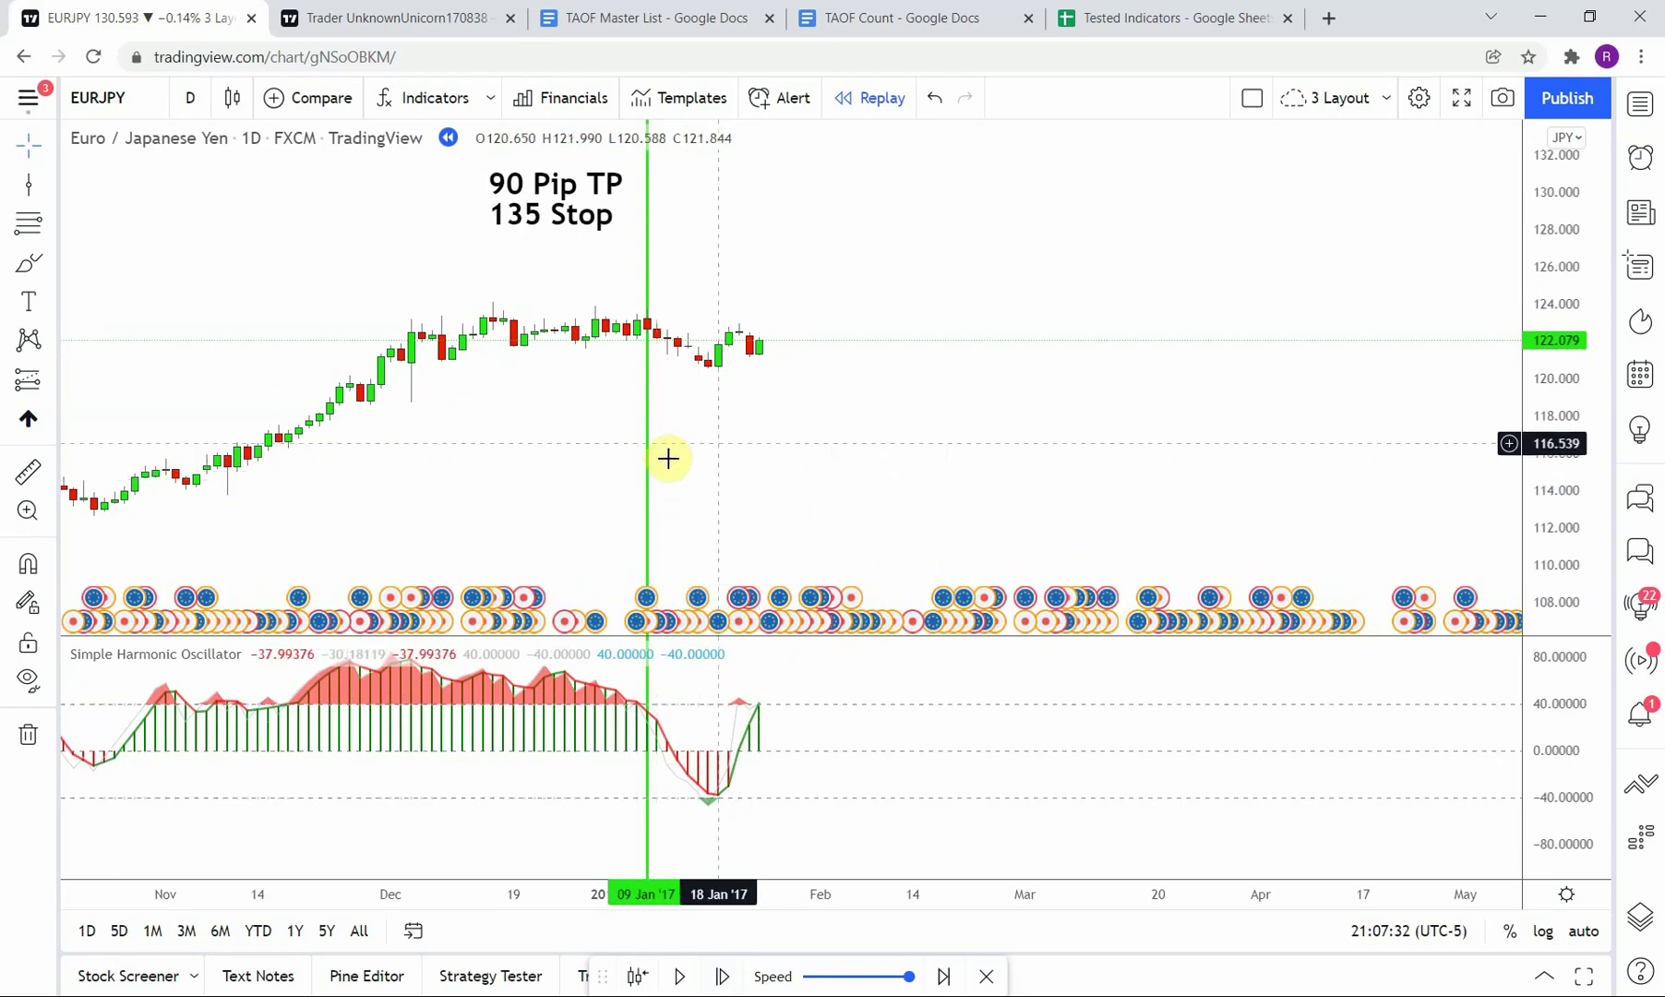
scroll(483, 446, "up", 1)
left_click_drag(624, 454, 684, 461)
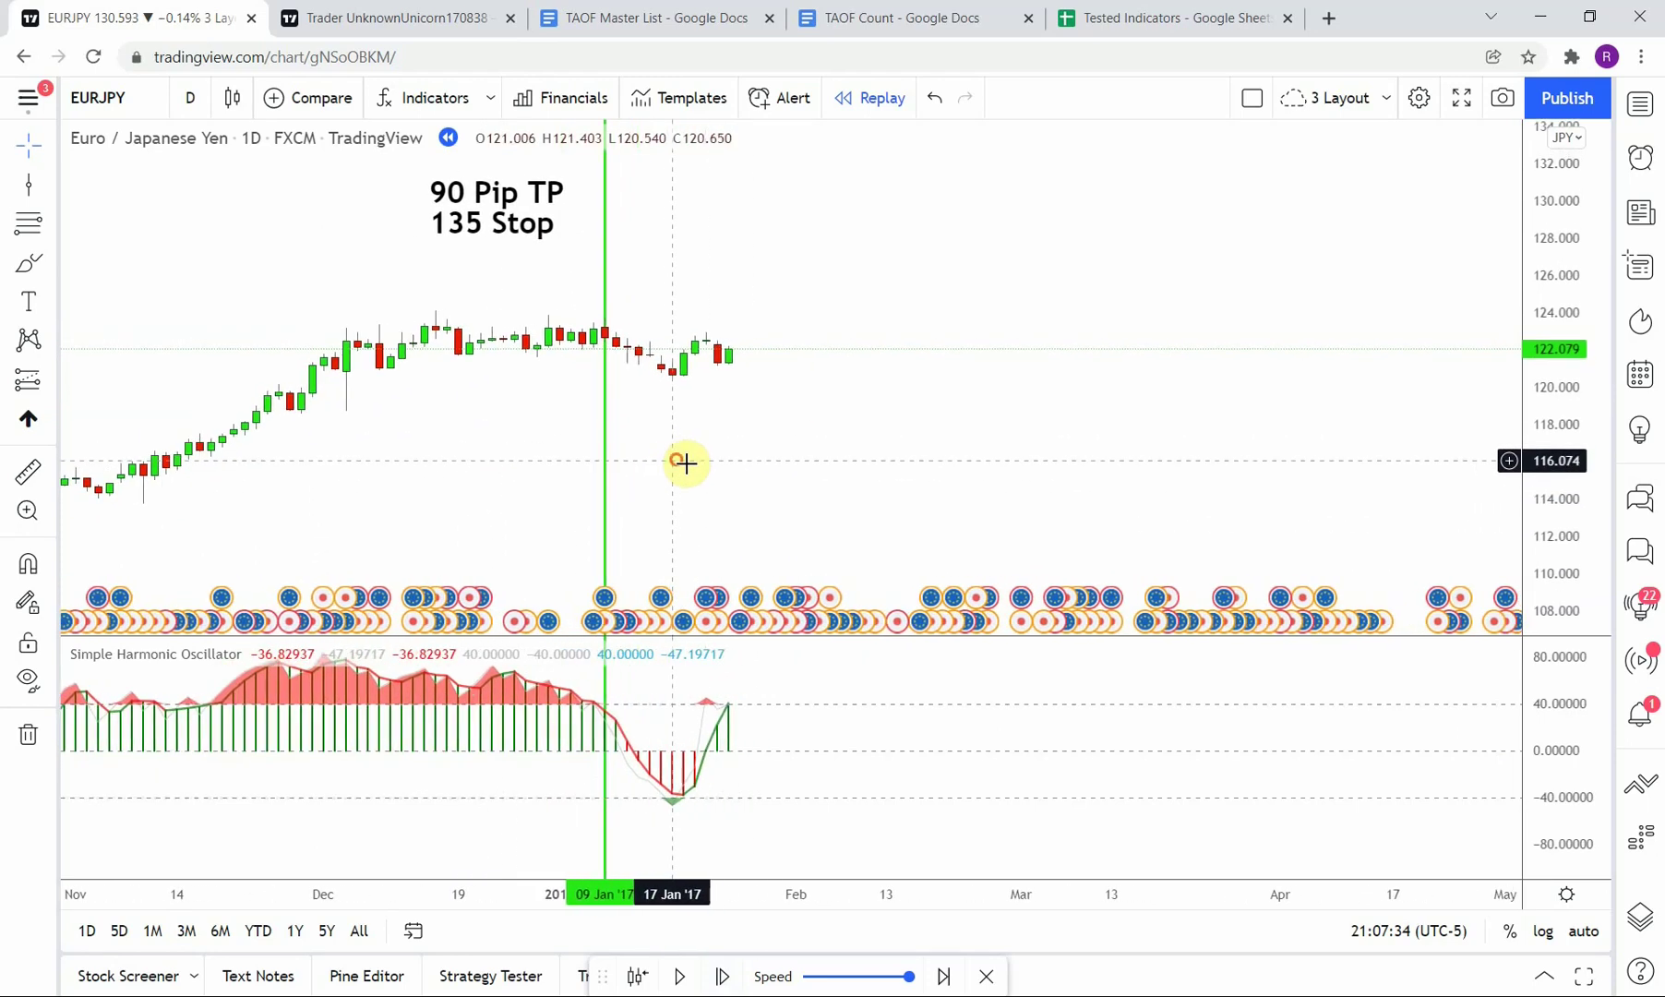
left_click(679, 978)
left_click(722, 977)
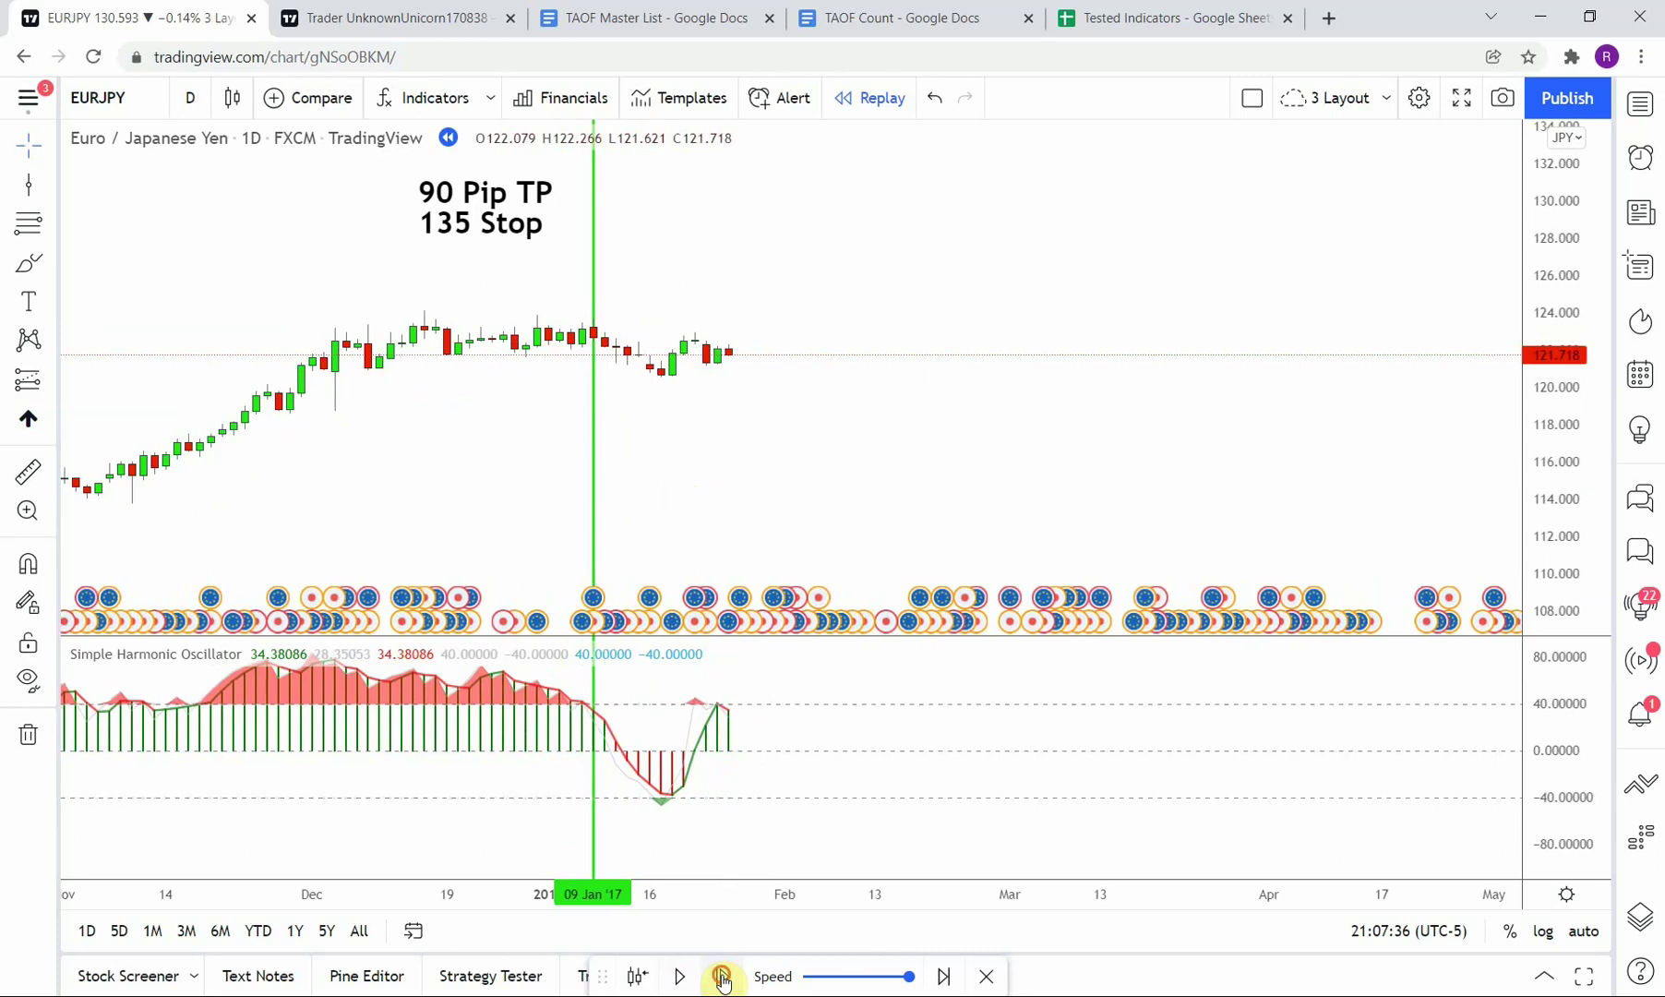
left_click(722, 977)
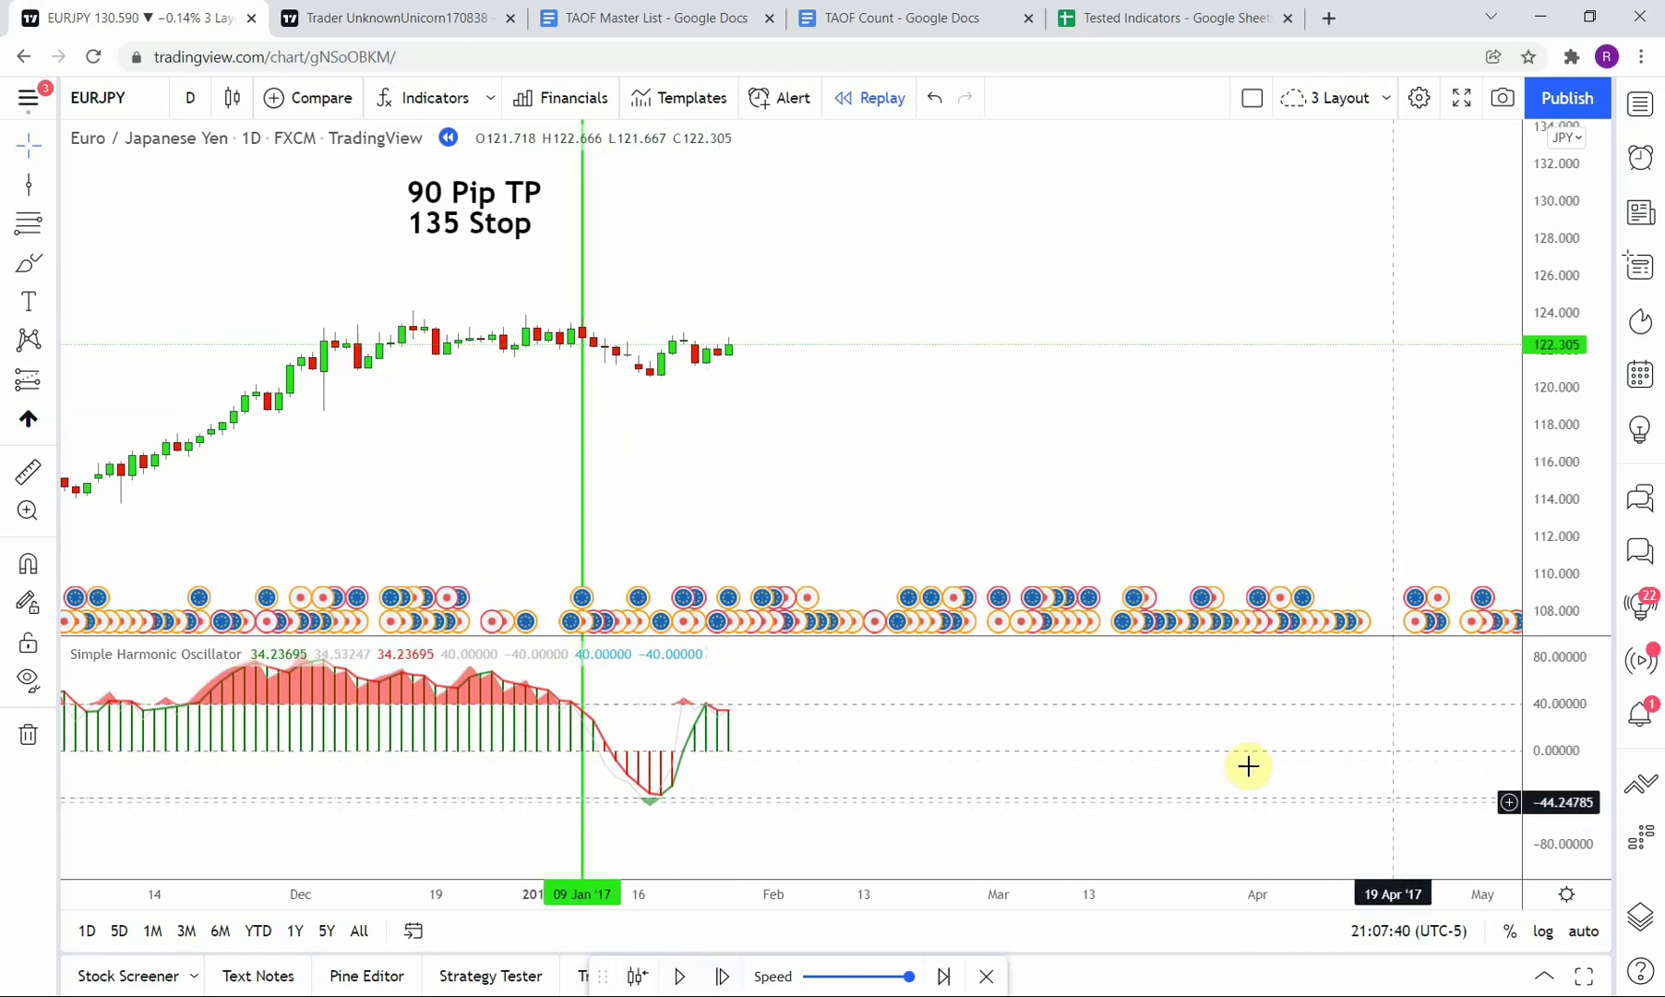
Mark 25 January 2017 on the chart with a second vertical line.
left_click_drag(1542, 840, 1554, 791)
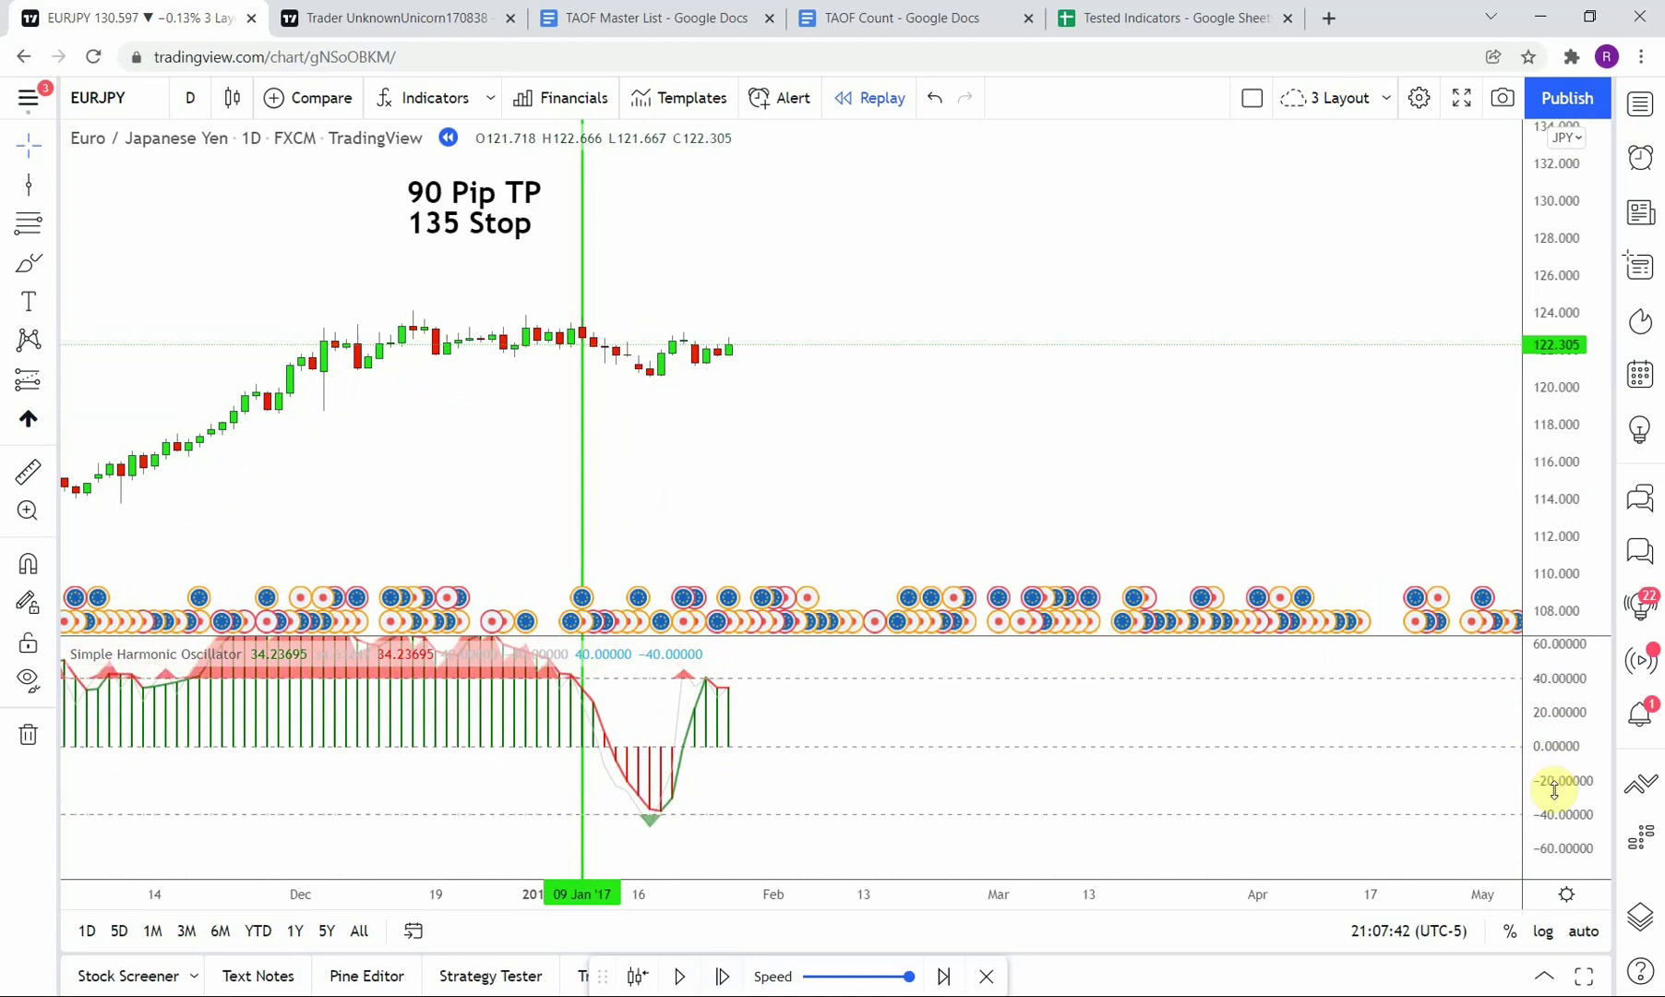
scroll(914, 780, "up", 1)
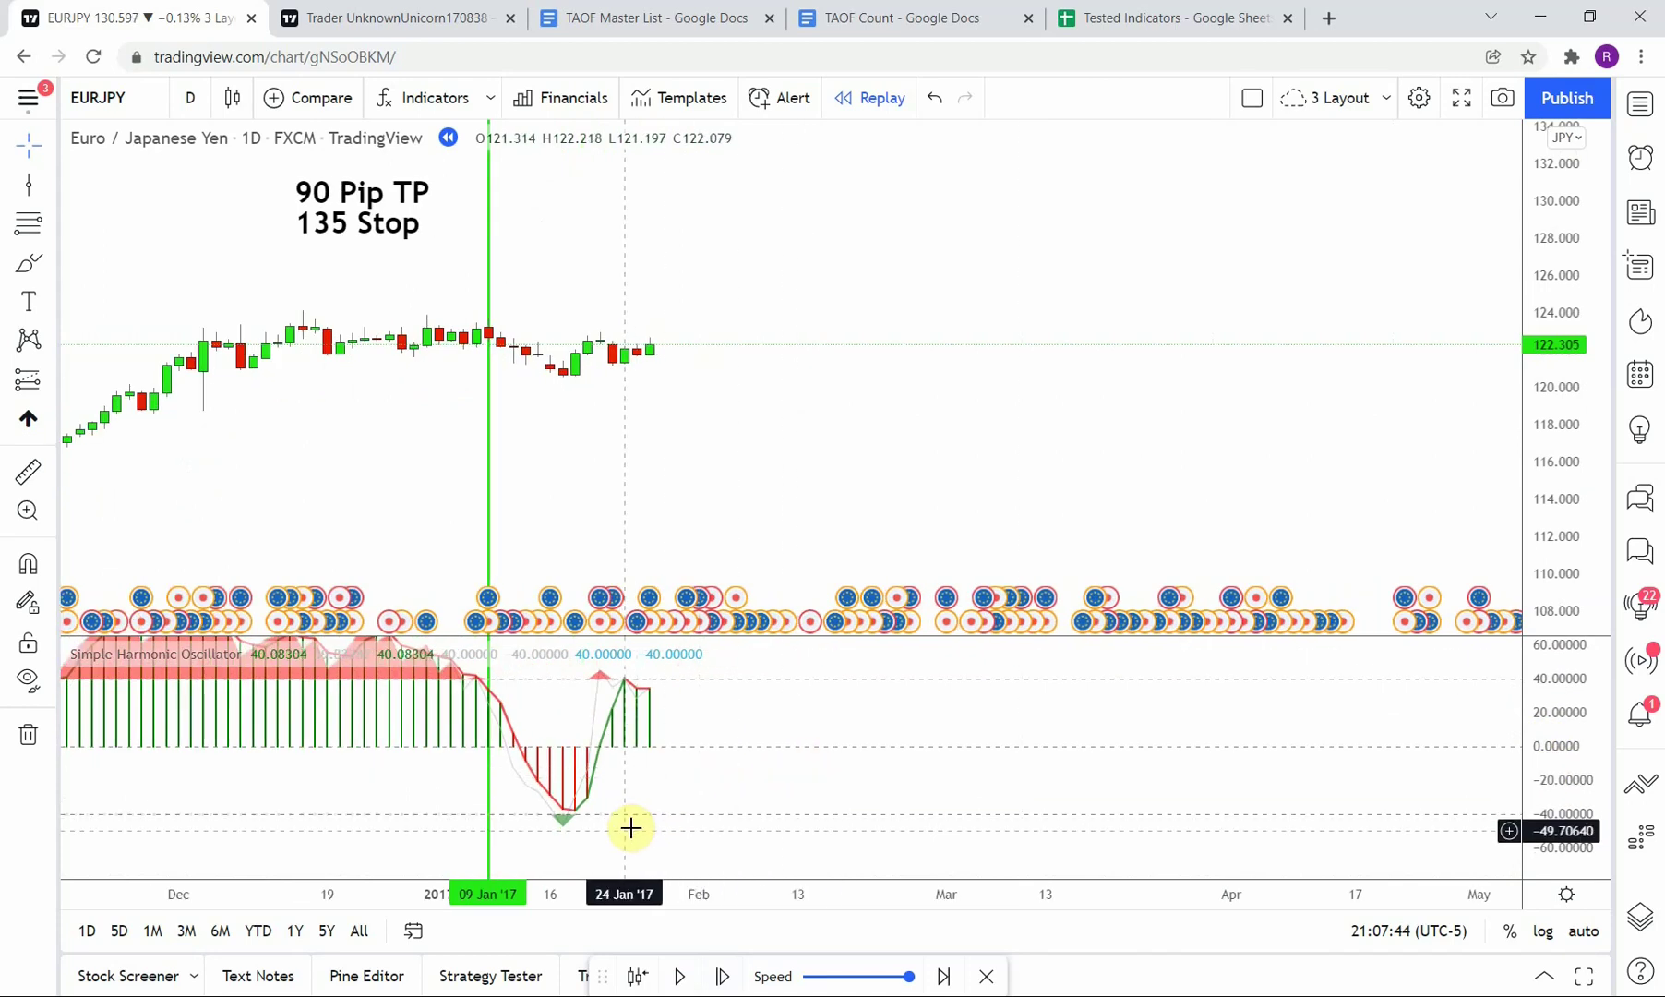
left_click_drag(692, 789, 847, 807)
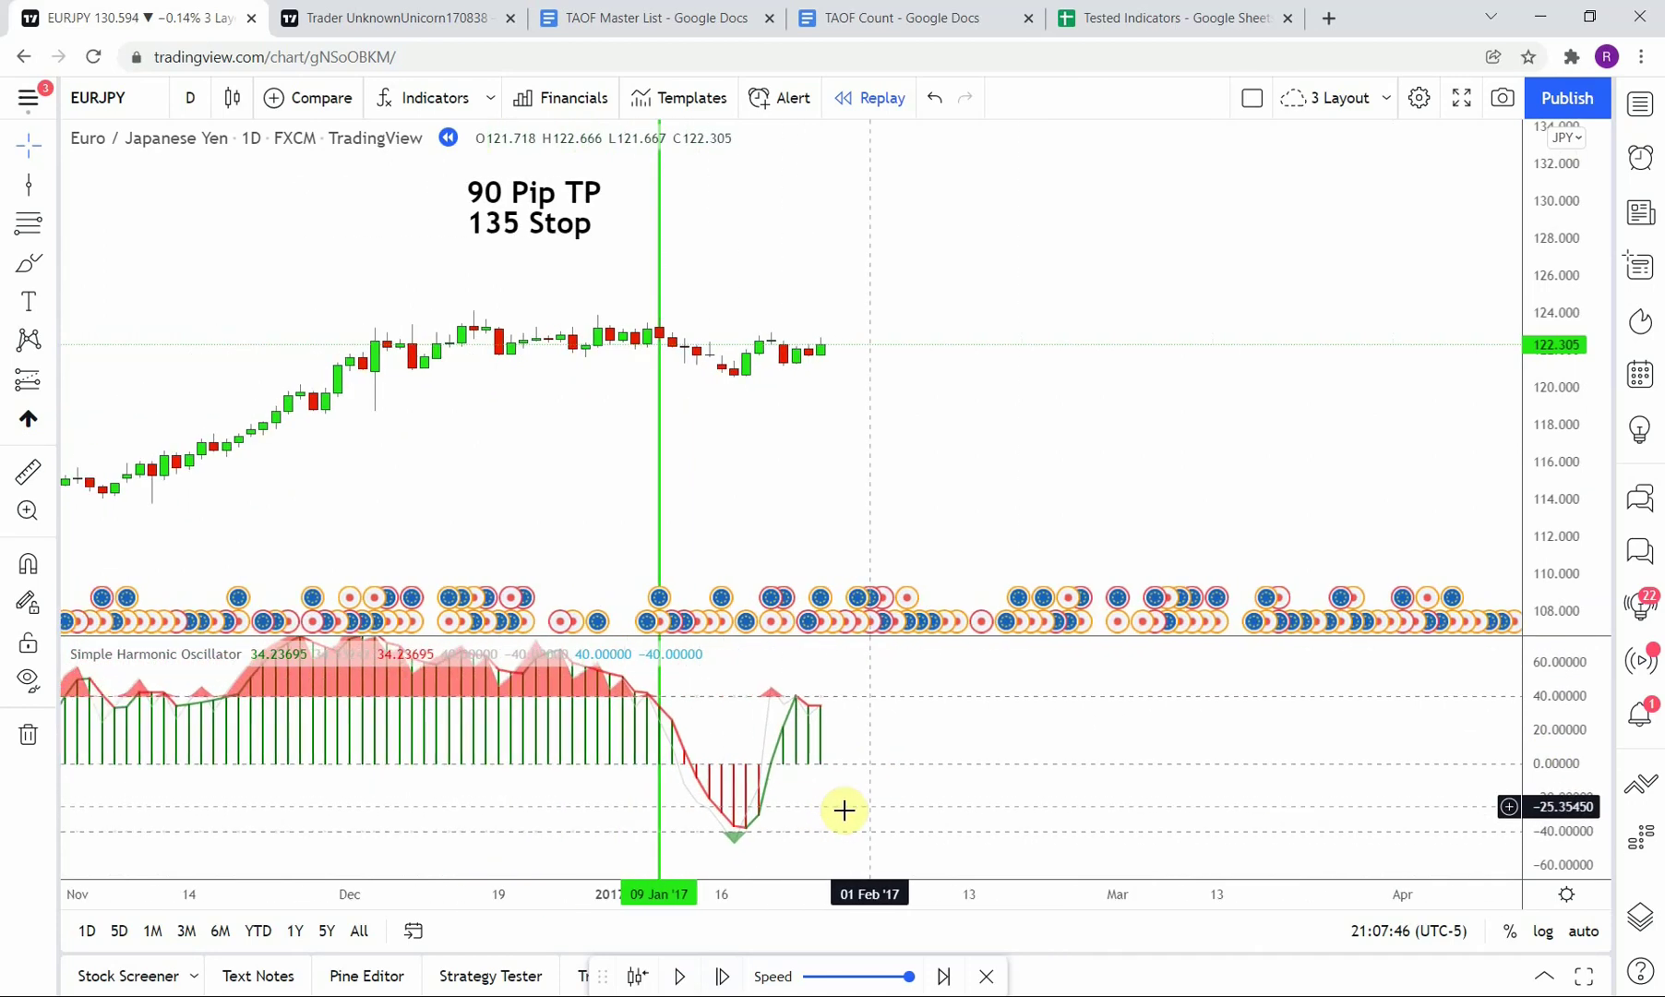
double_click(1551, 771)
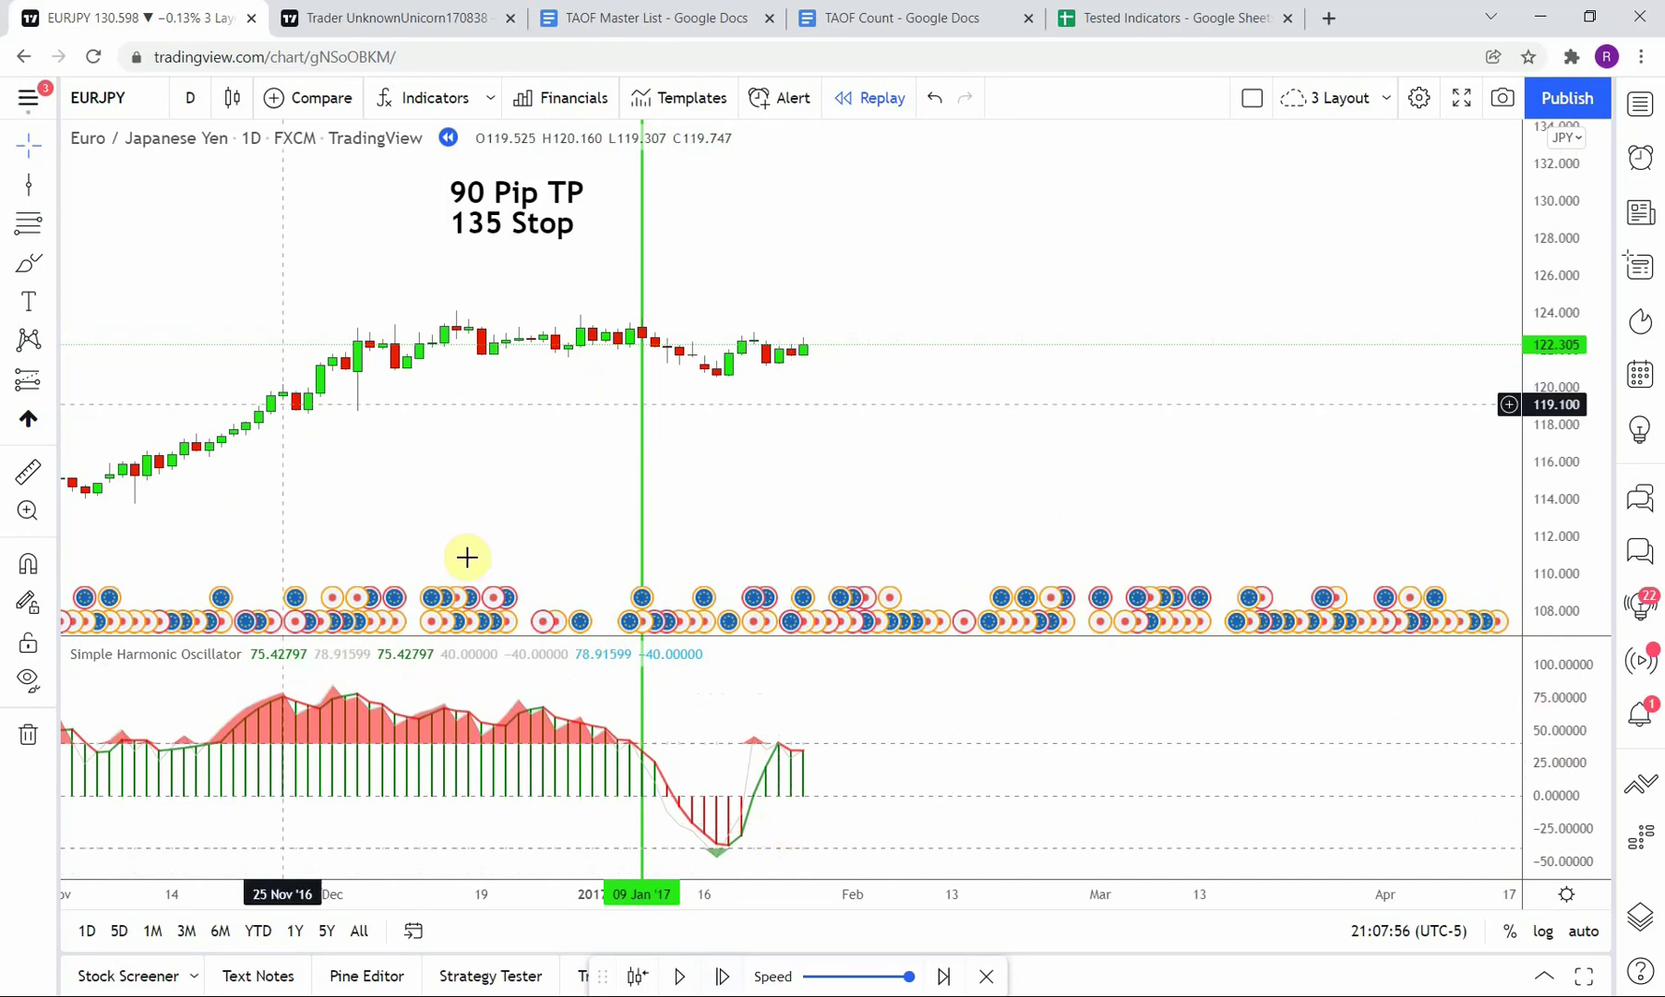
left_click(37, 184)
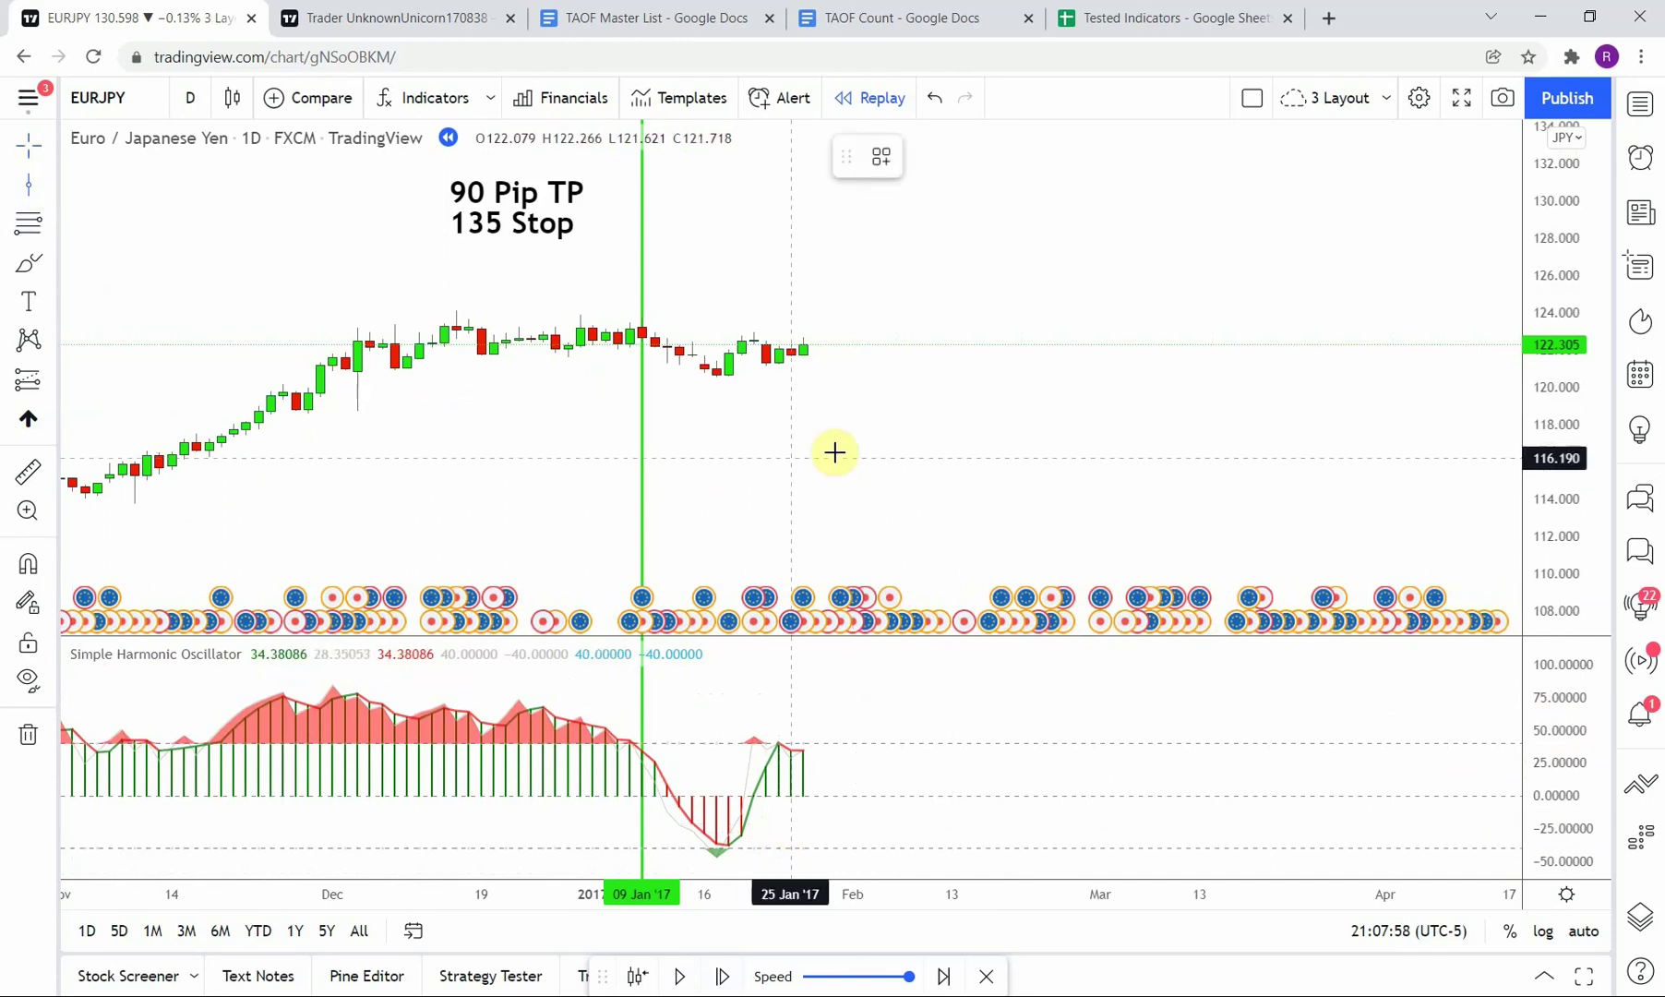
left_click(791, 469)
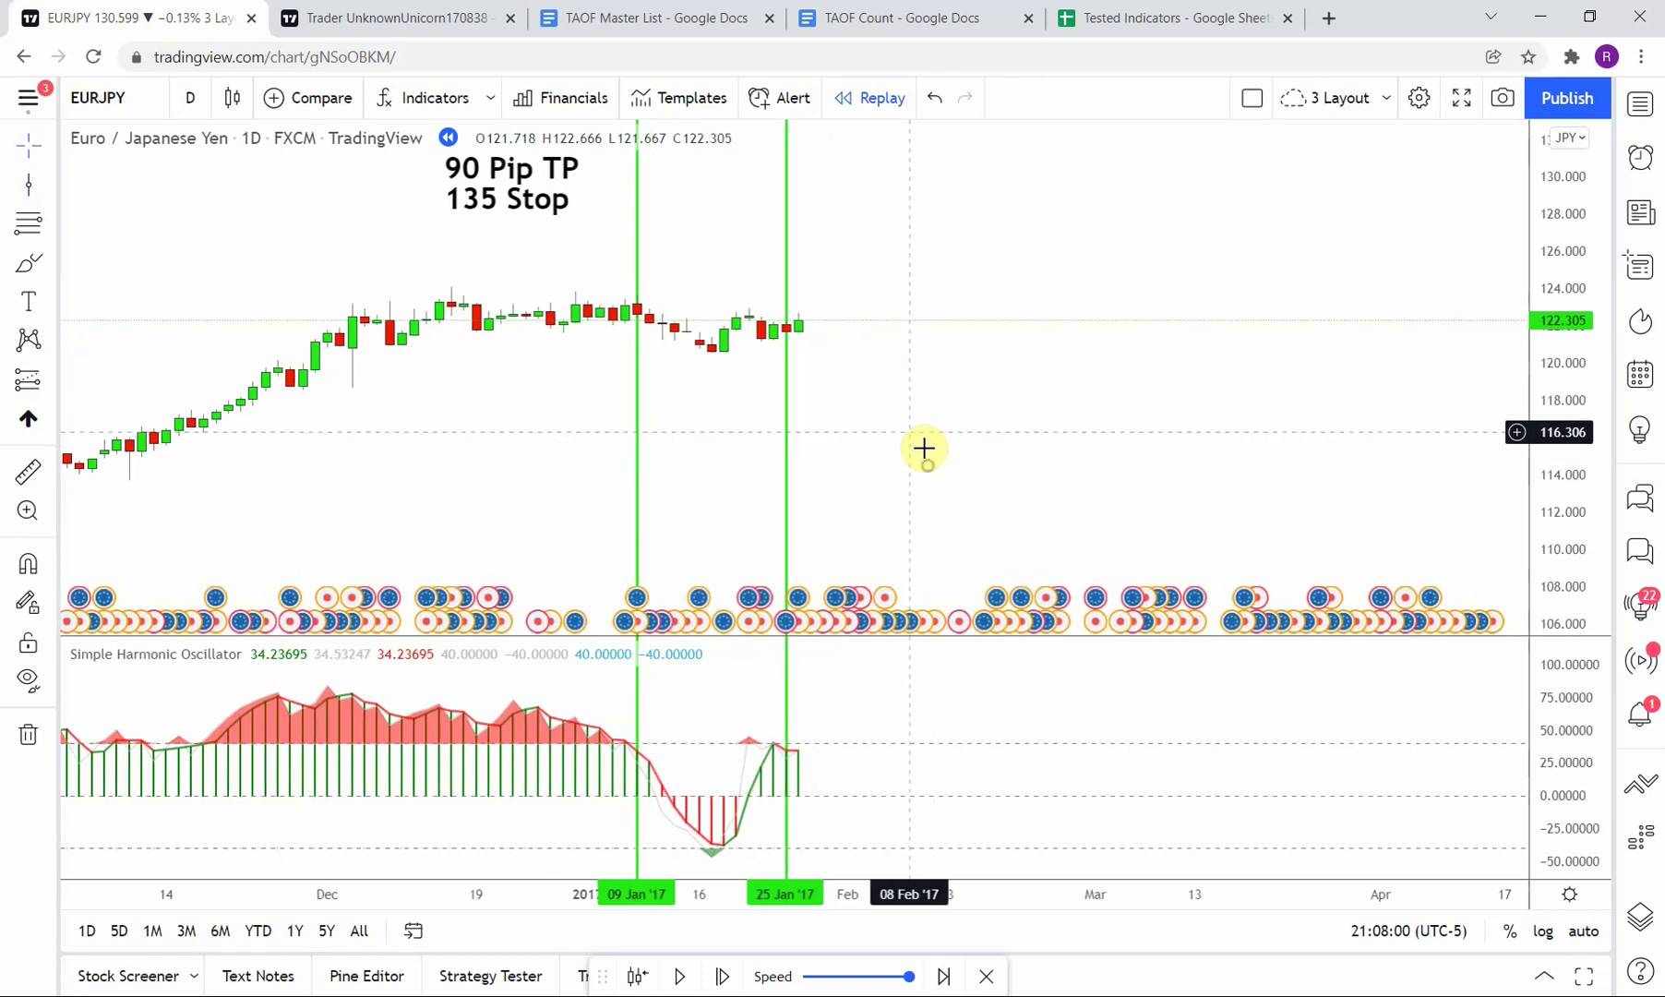
Advance the replay to 9 February 2017 and measure the price move from the 25 January signal.
left_click(720, 977)
left_click(720, 977)
left_click(720, 976)
left_click(720, 977)
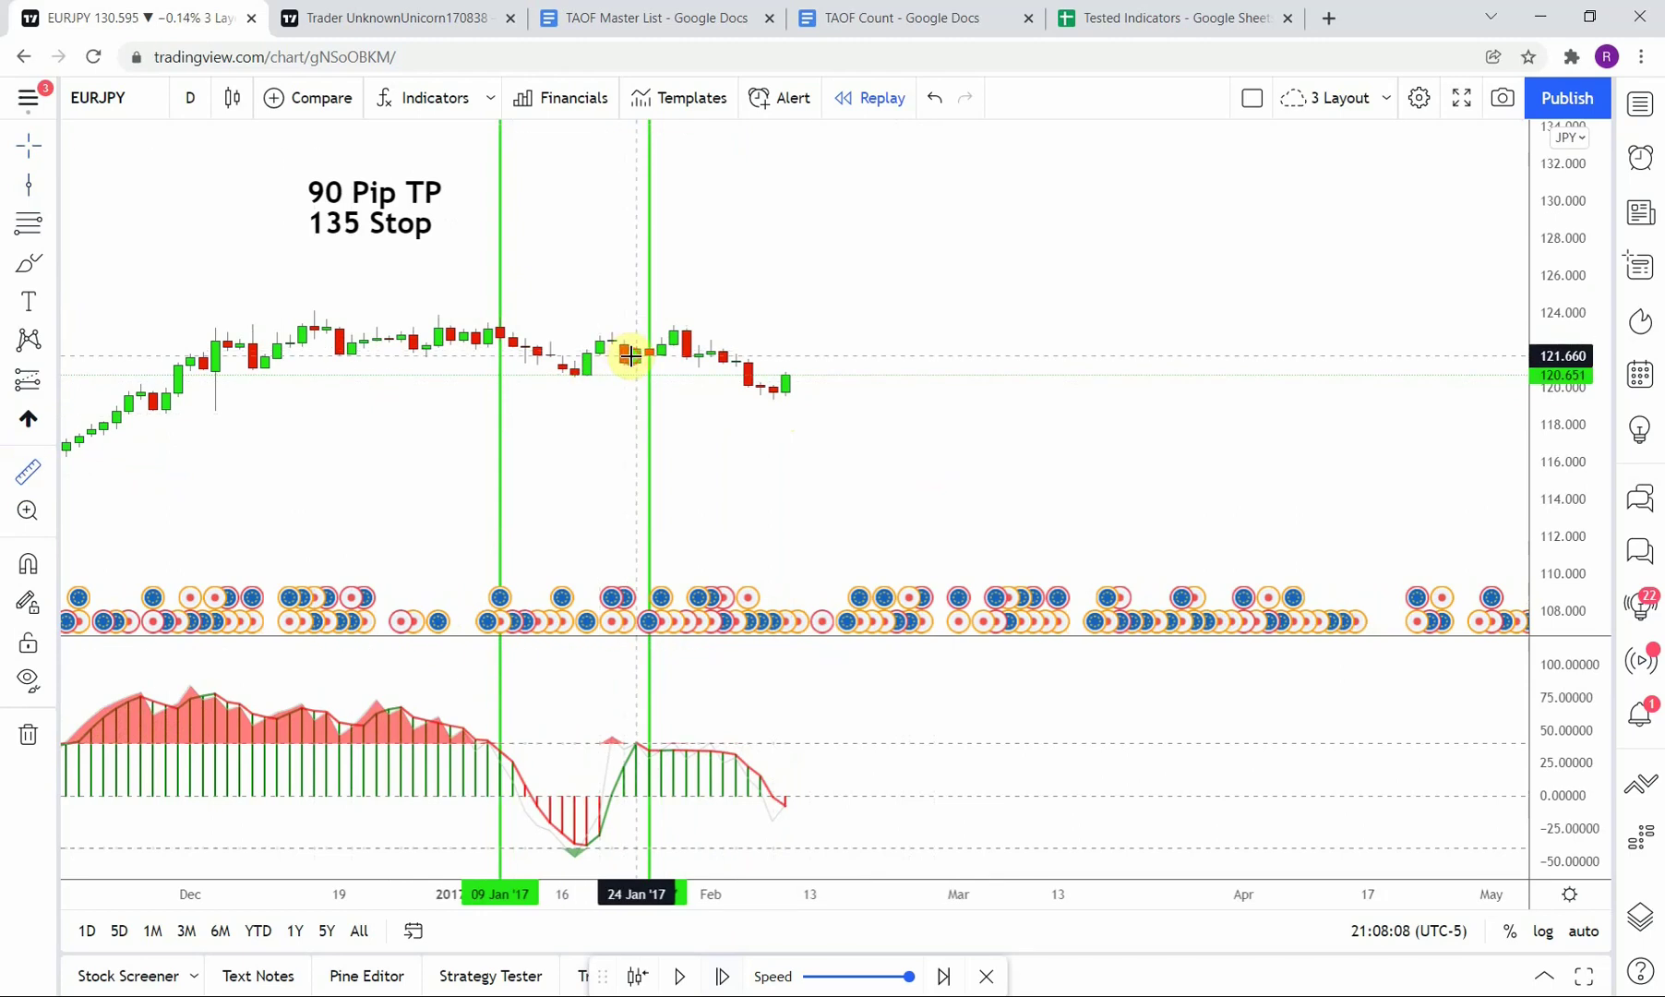
left_click_drag(631, 353, 743, 479)
Recolor the 25 January 2017 vertical line red.
left_click(649, 486)
left_click(923, 155)
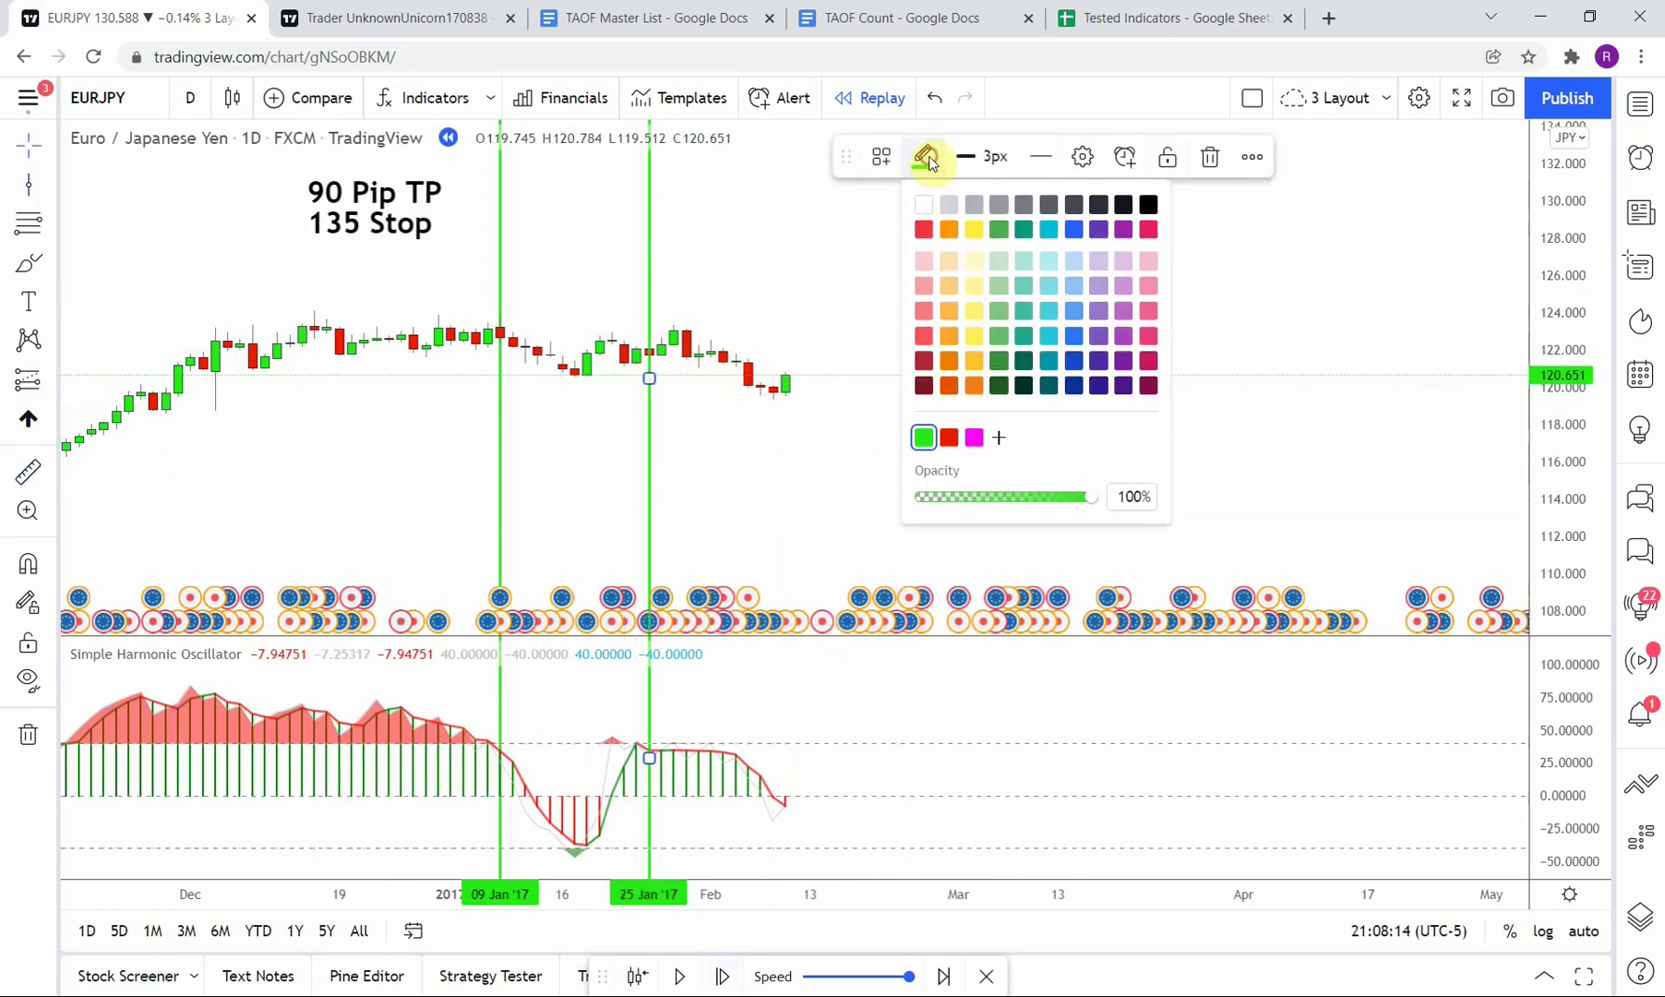
left_click(949, 437)
scroll(965, 451, "down", 4)
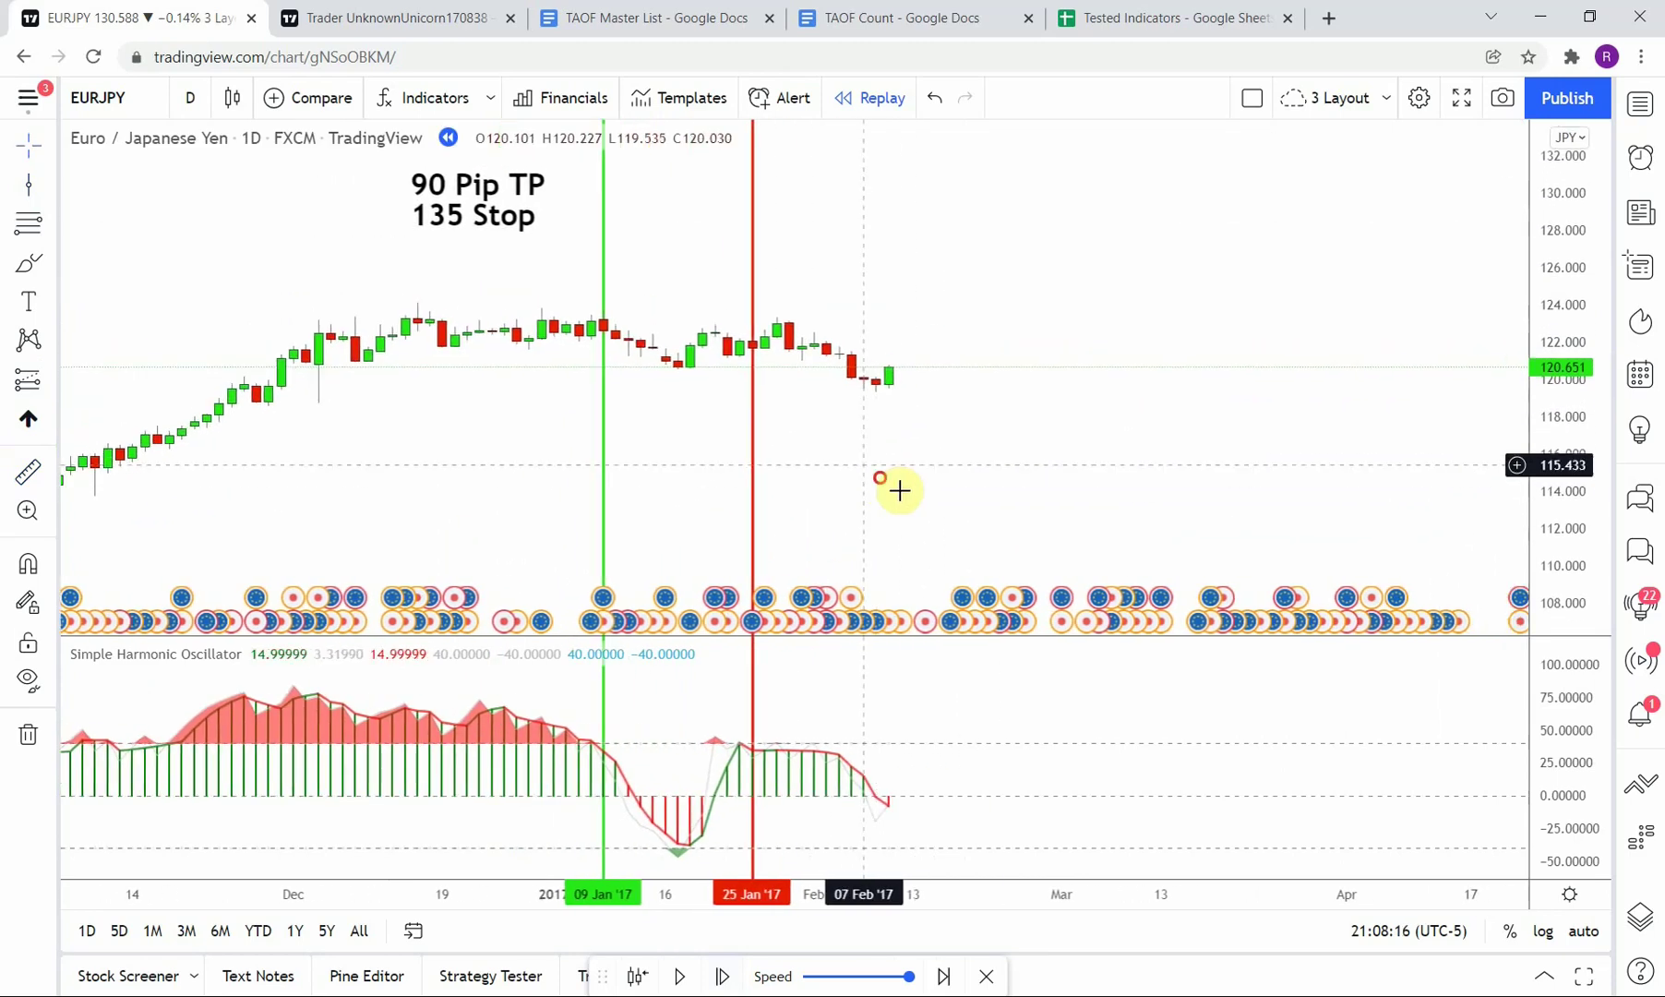
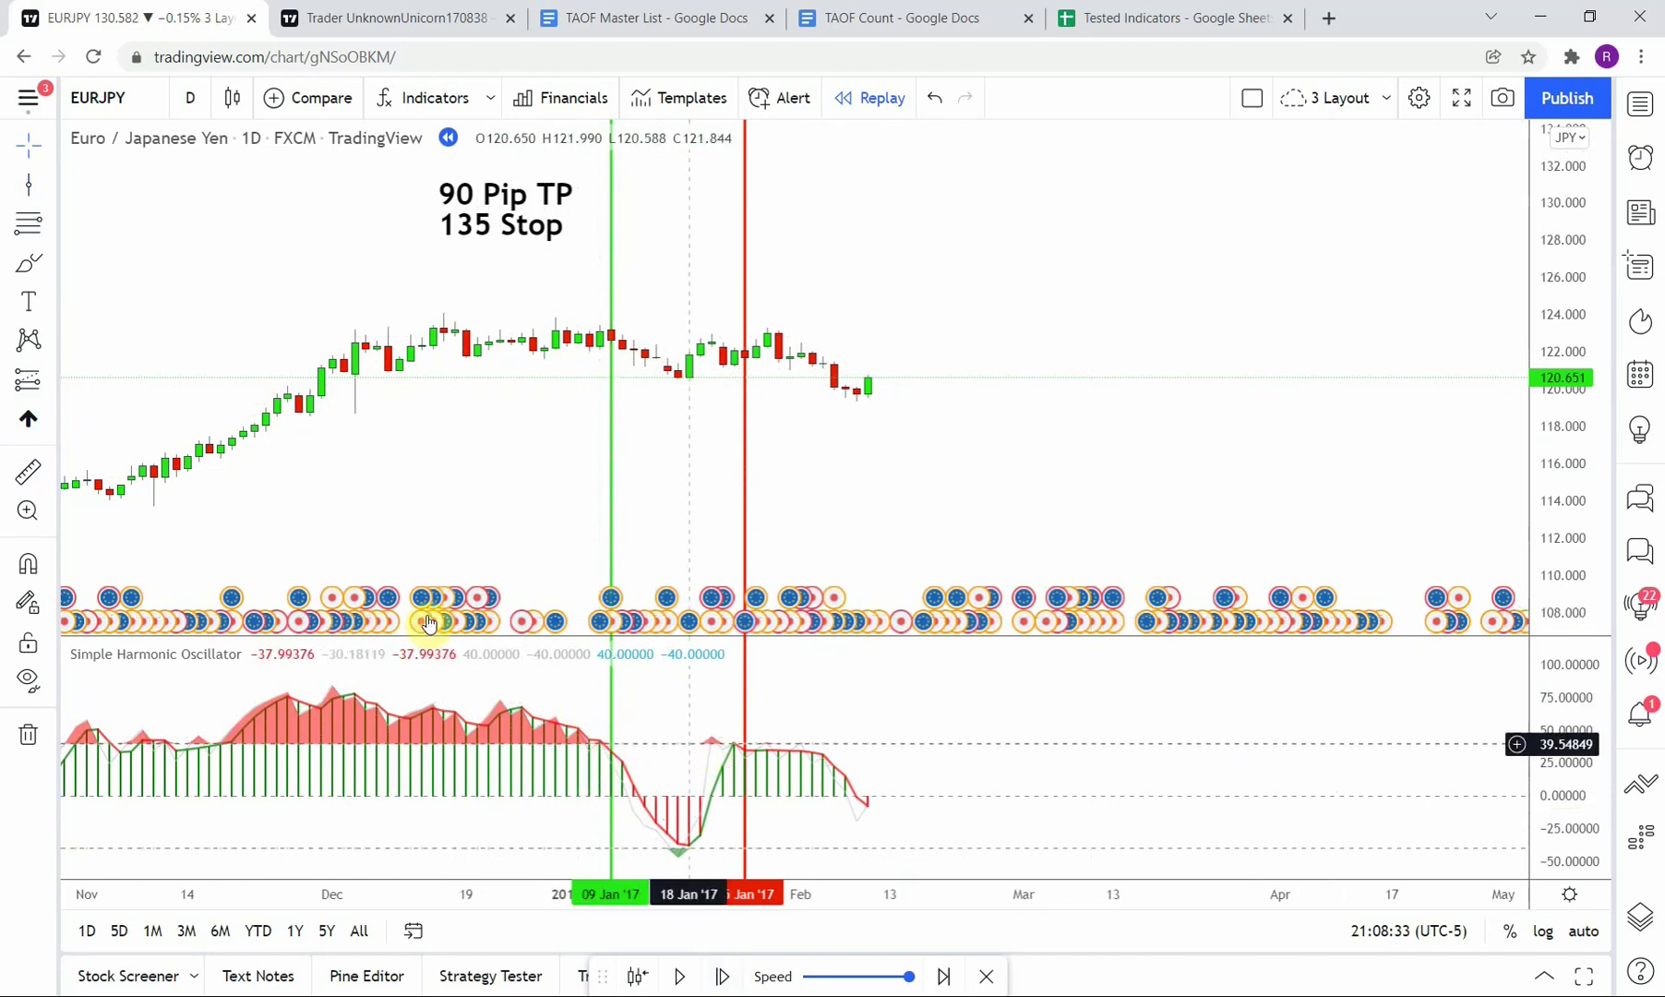
left_click(607, 356)
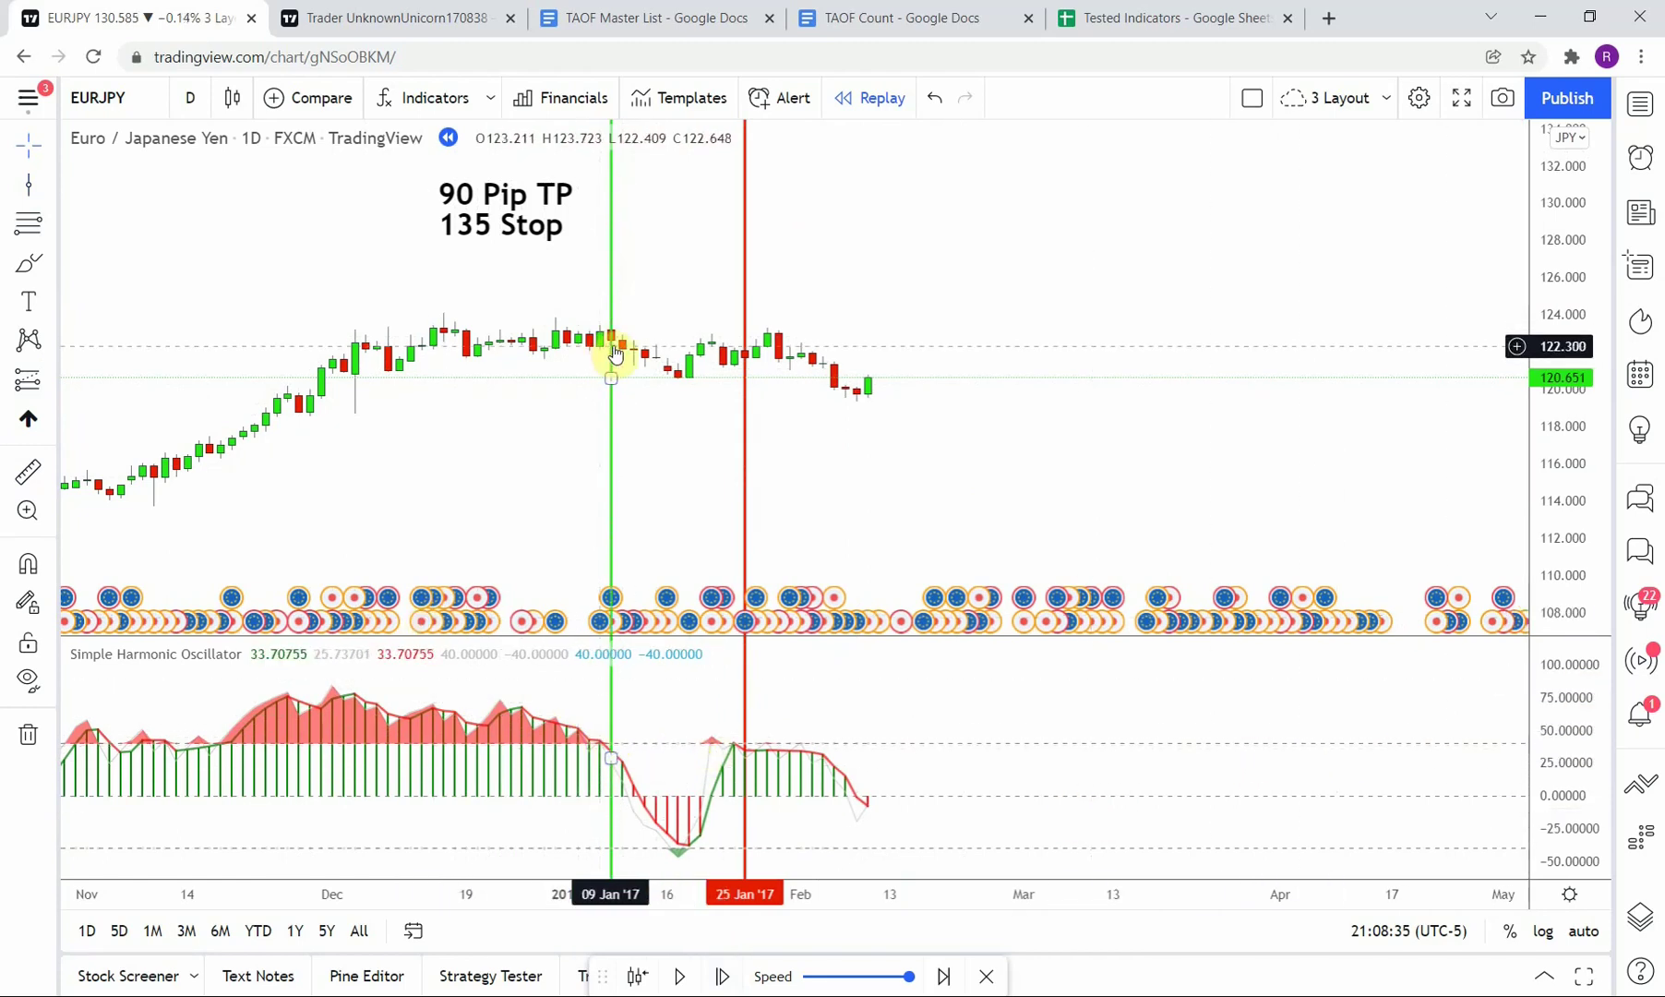
left_click_drag(699, 445, 687, 472)
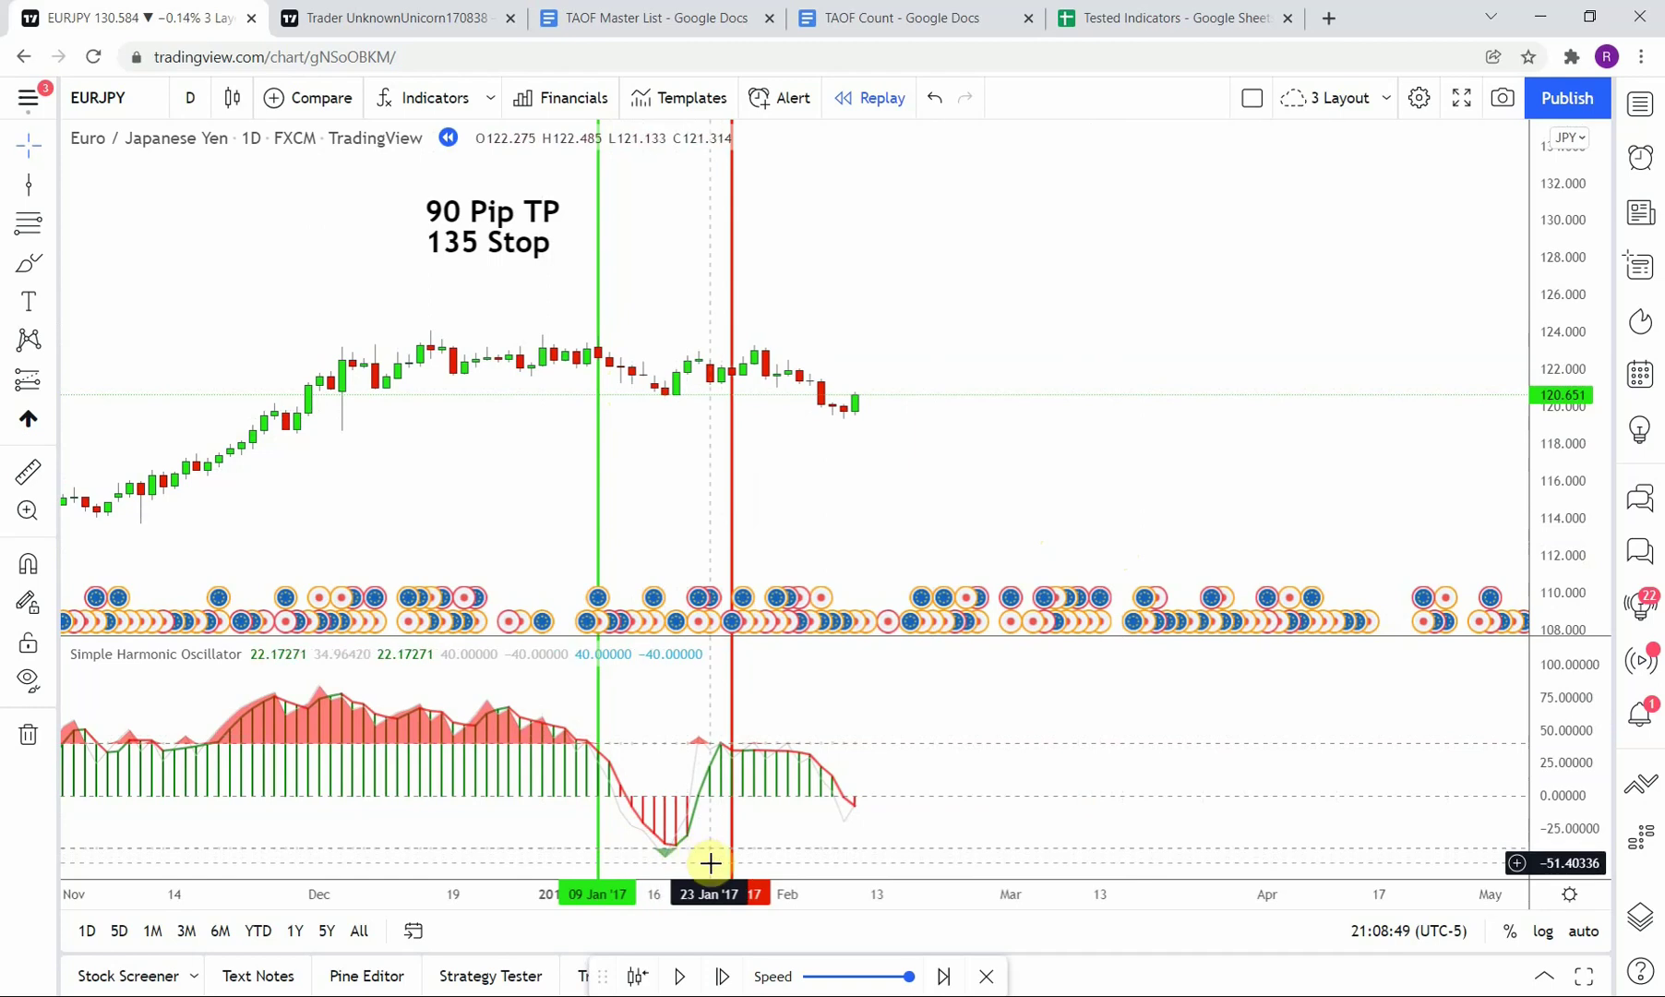
left_click_drag(711, 862, 711, 837)
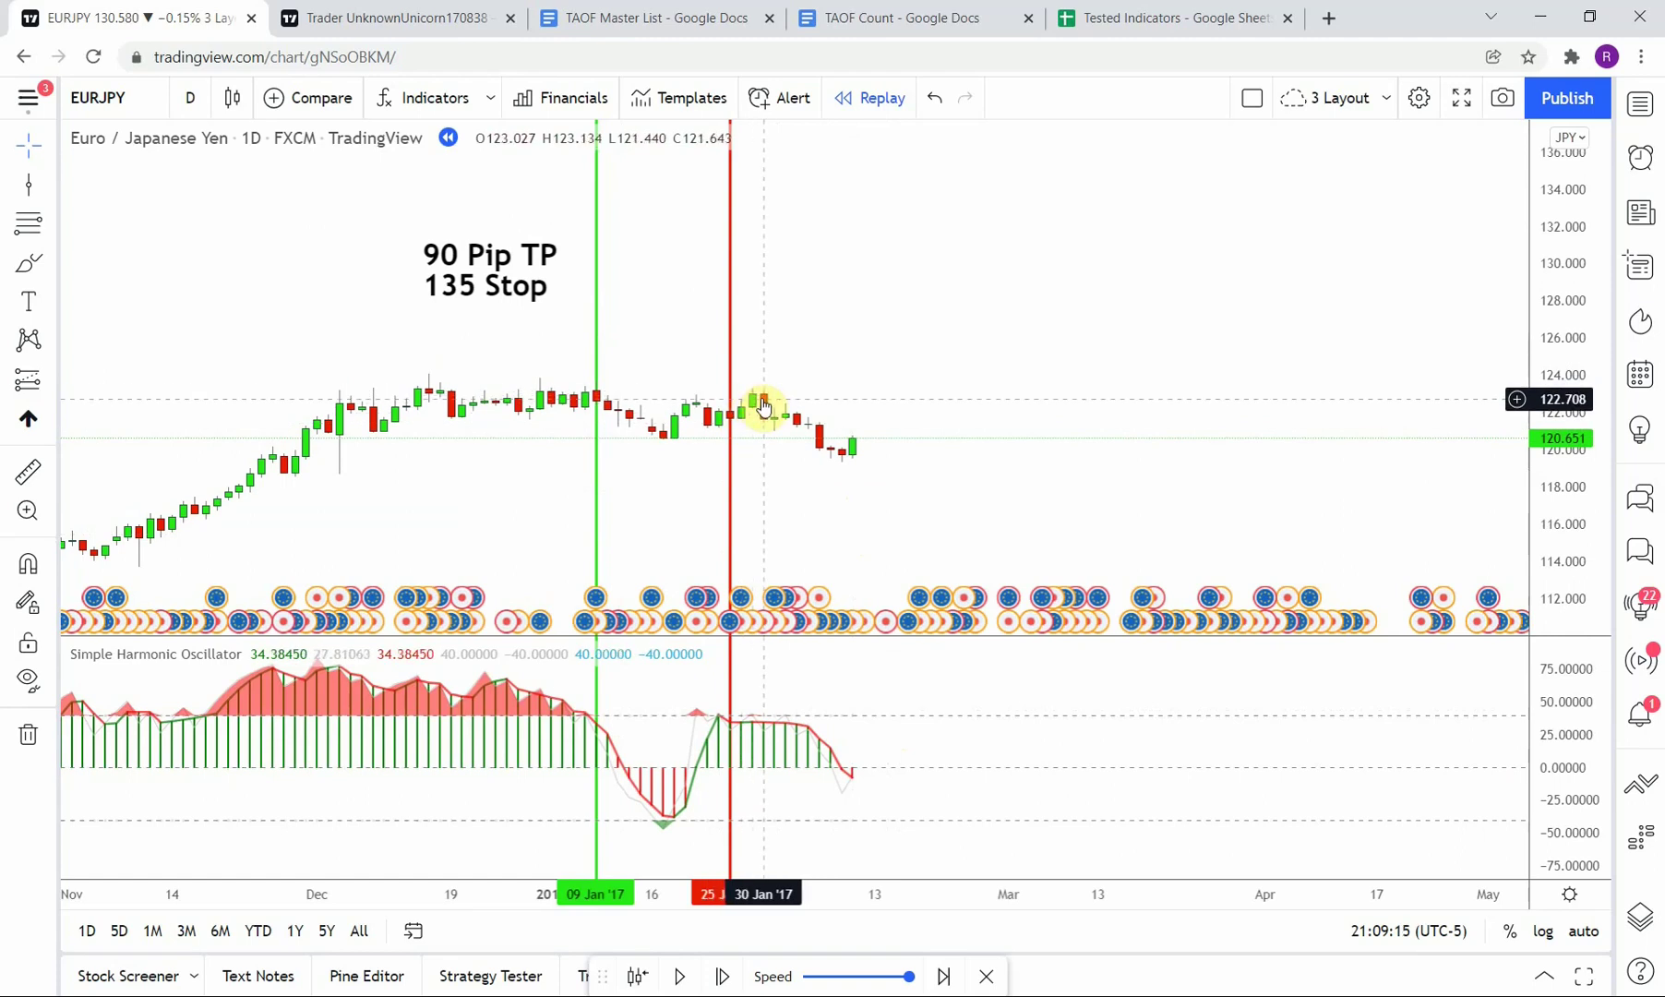
left_click_drag(922, 525, 877, 487)
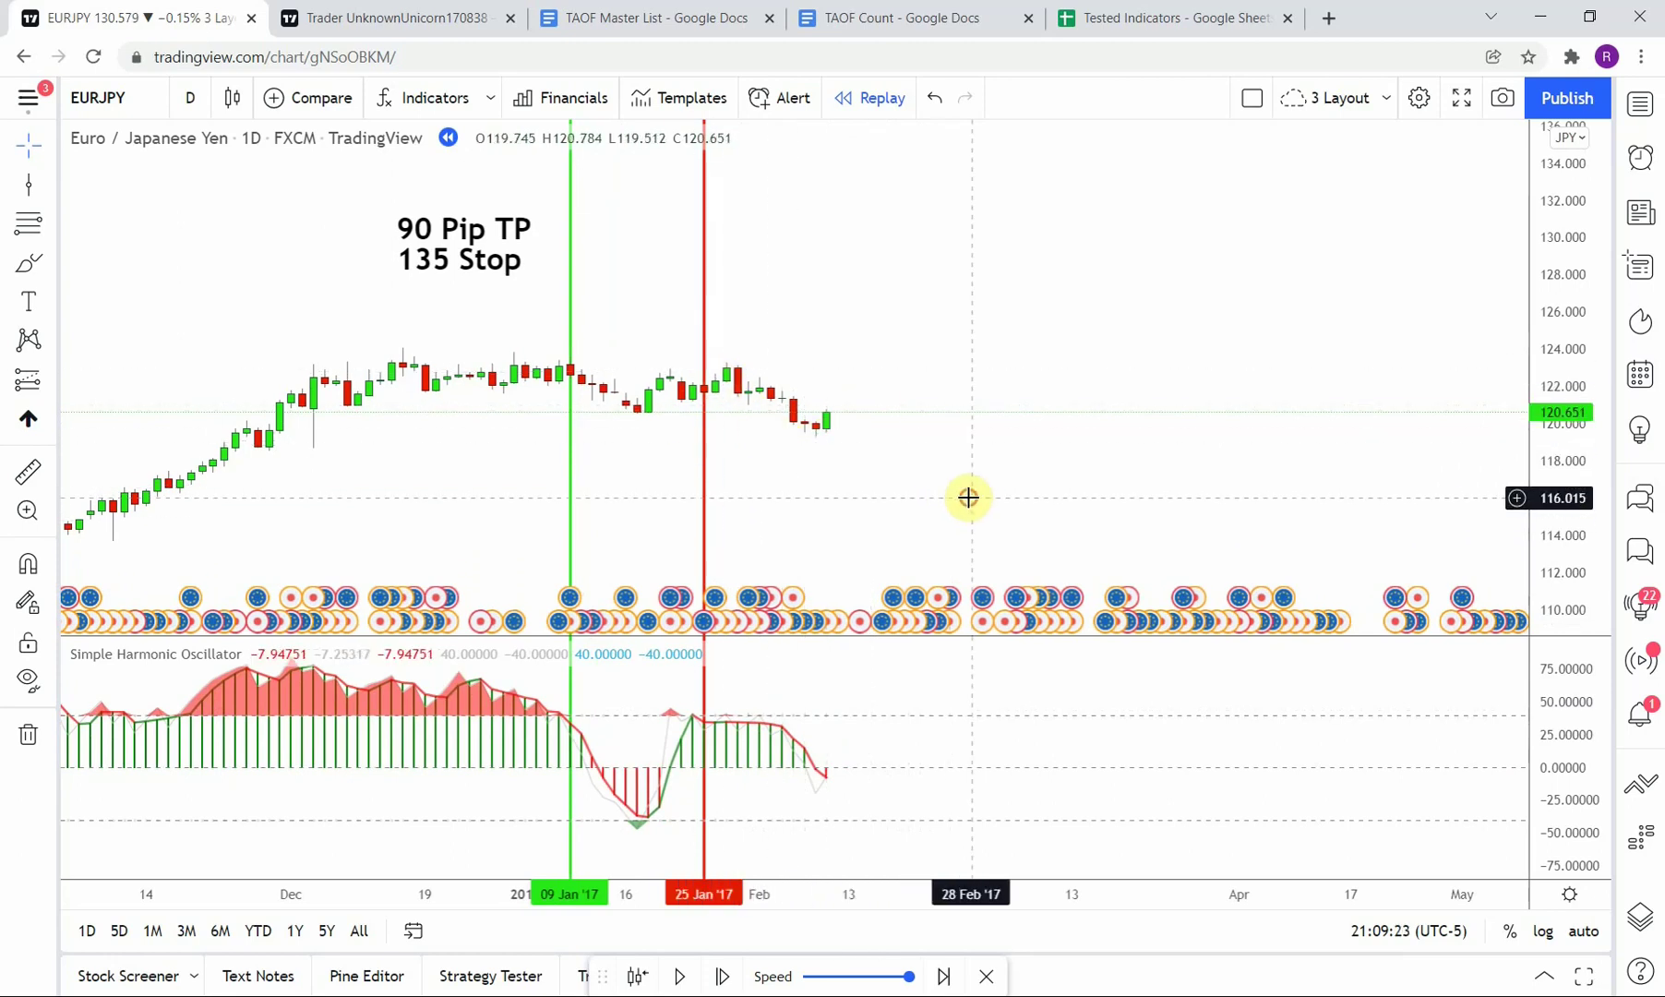
left_click_drag(967, 495, 971, 510)
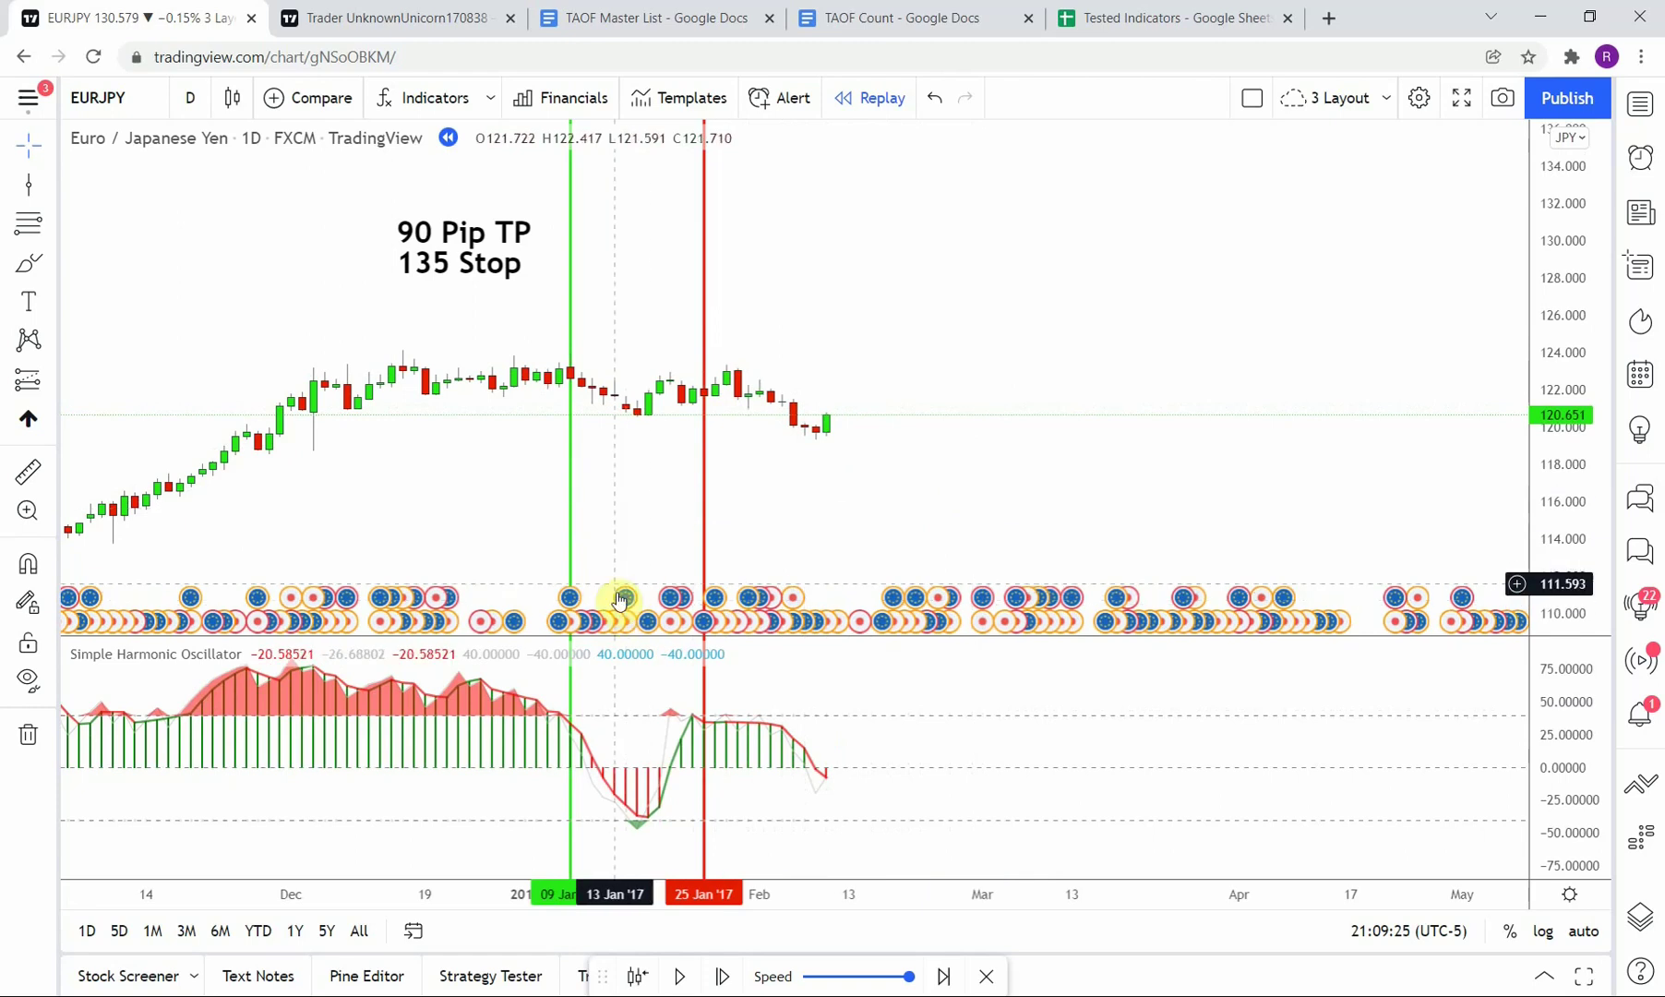
Advance the replay bar by bar from 9 February to 3 March 2017.
left_click(722, 978)
left_click(722, 979)
left_click(722, 979)
left_click(722, 979)
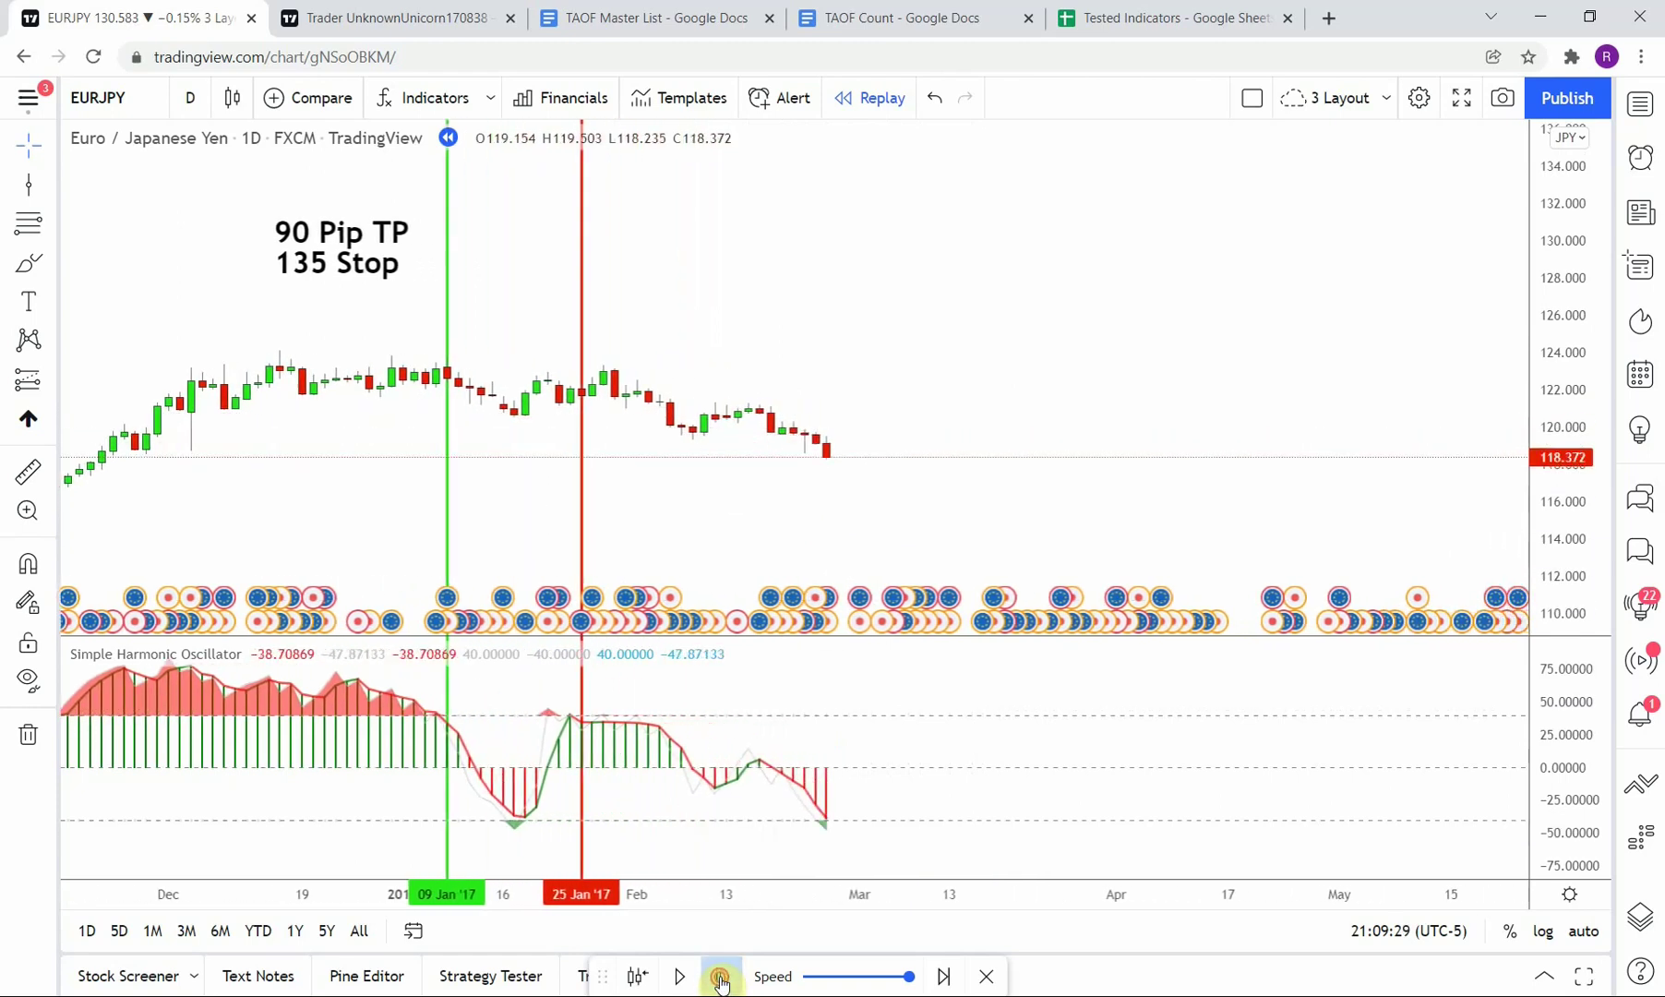
left_click(721, 979)
left_click(722, 979)
left_click(722, 979)
left_click(722, 979)
left_click(721, 978)
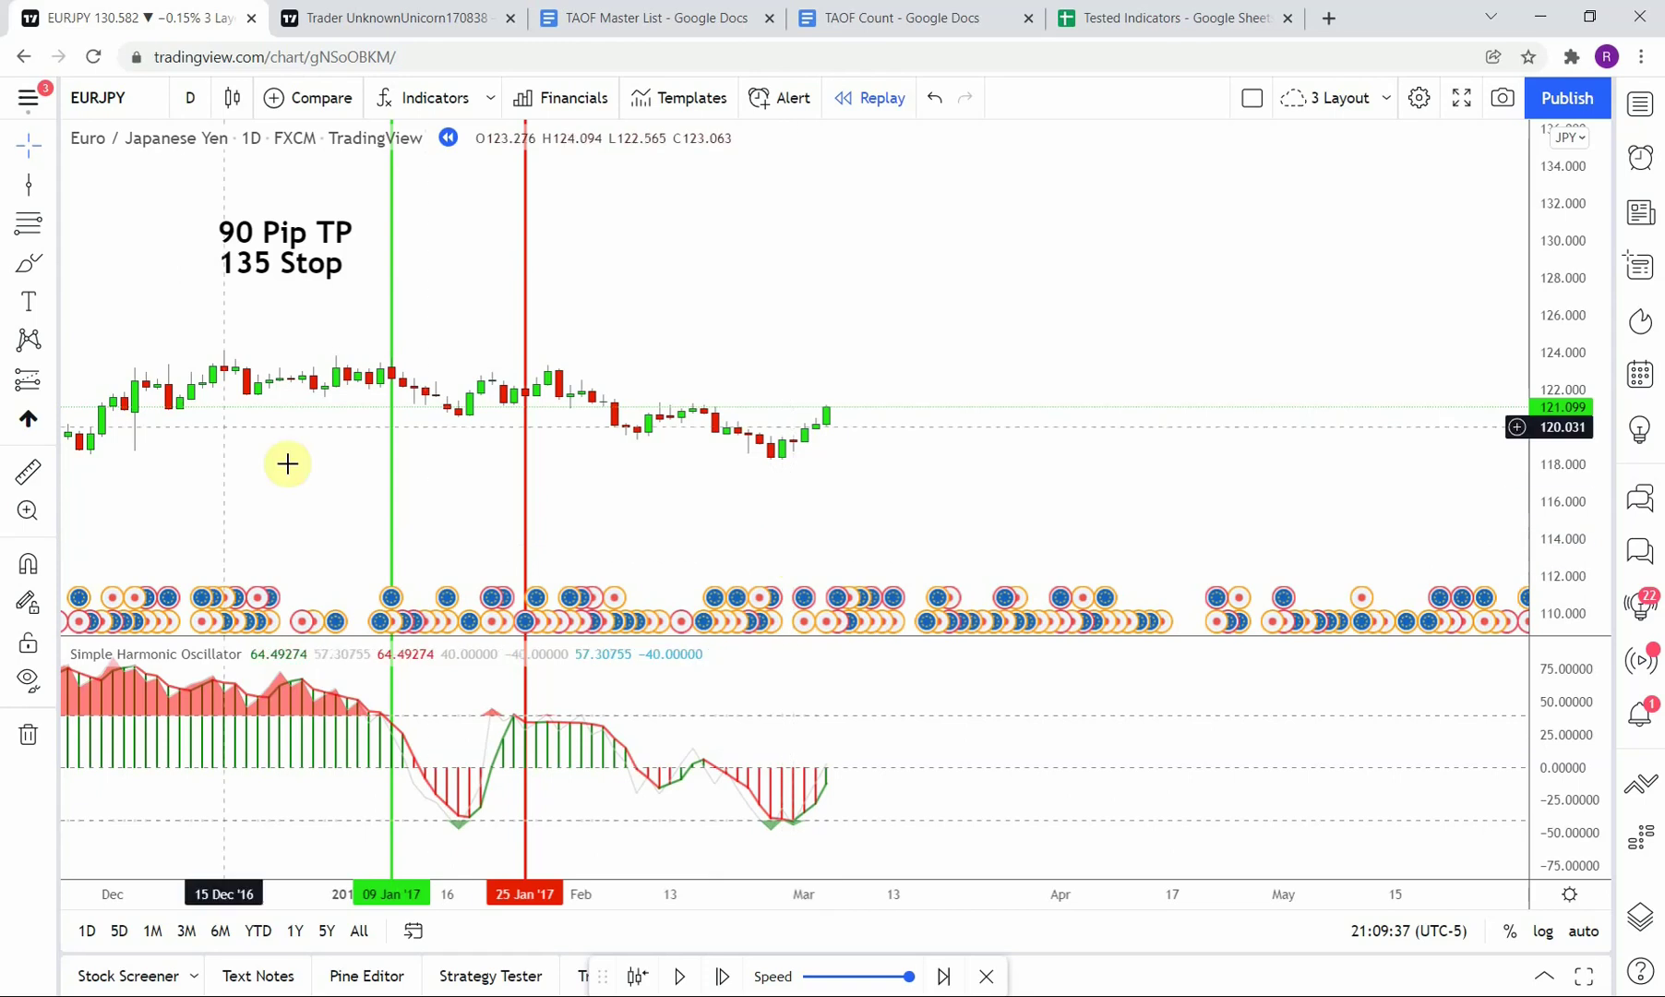
Mark 1 March 2017 on the chart with a vertical line and measure the price move from that signal.
left_click(29, 184)
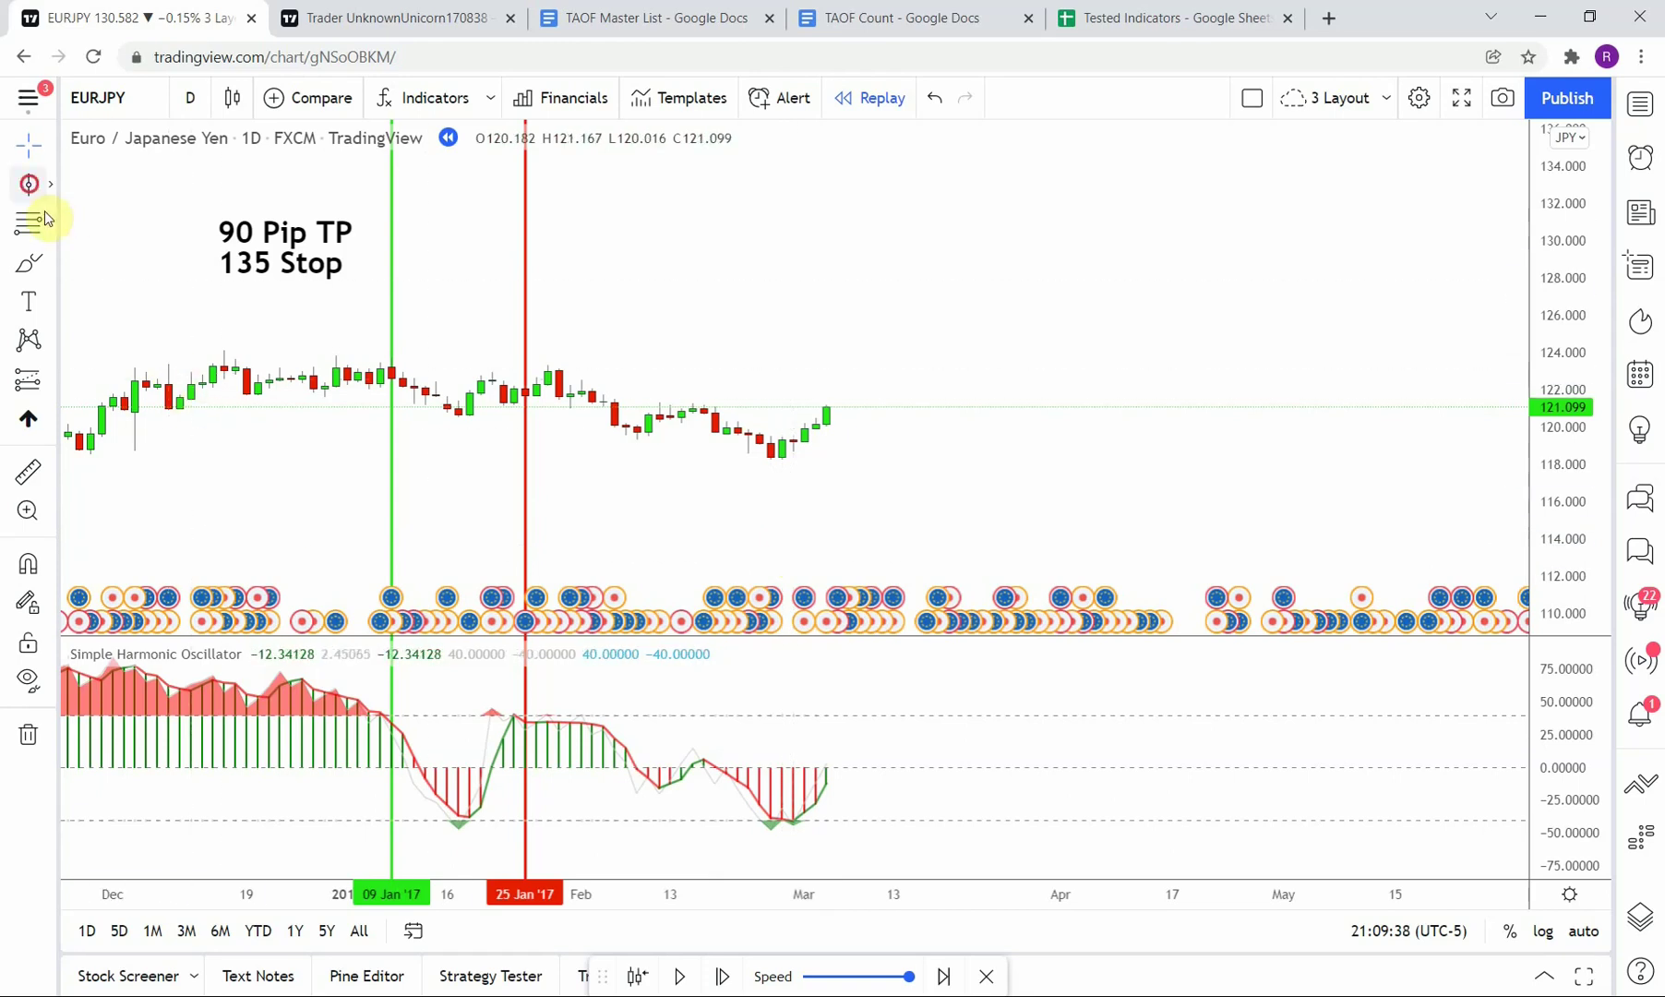
left_click(804, 506)
left_click(893, 486)
left_click(29, 472)
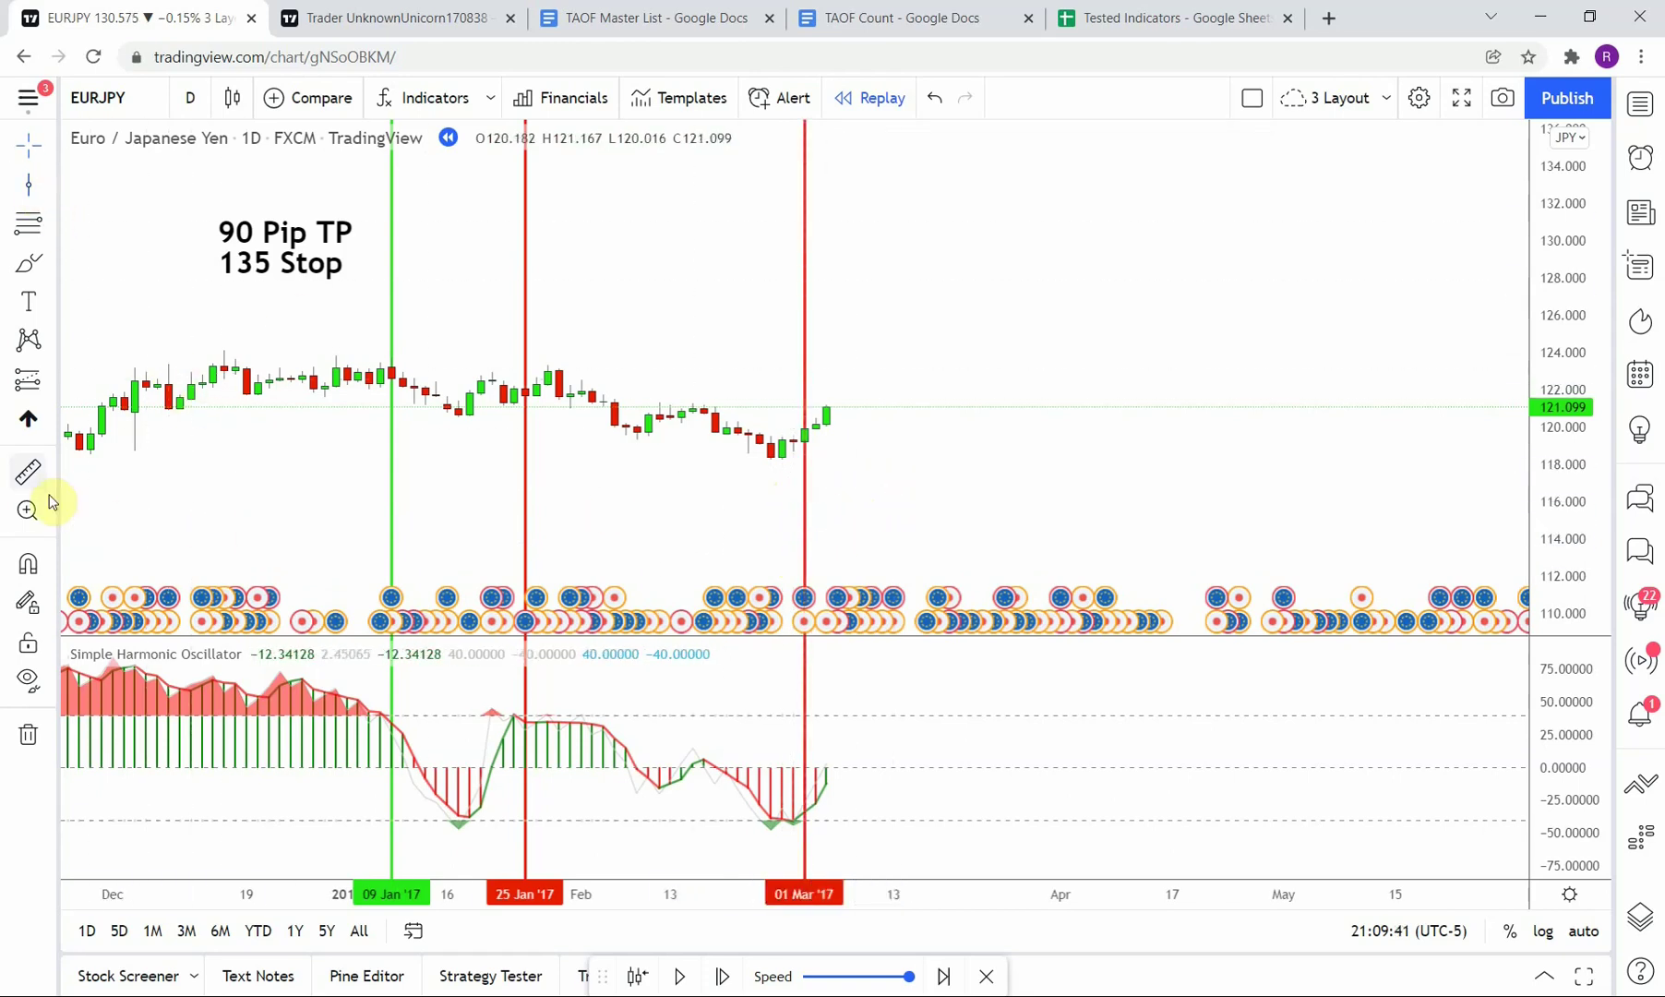
left_click(782, 429)
key("Escape")
Recolor the 1 March 2017 vertical line green.
left_click(805, 502)
left_click(922, 162)
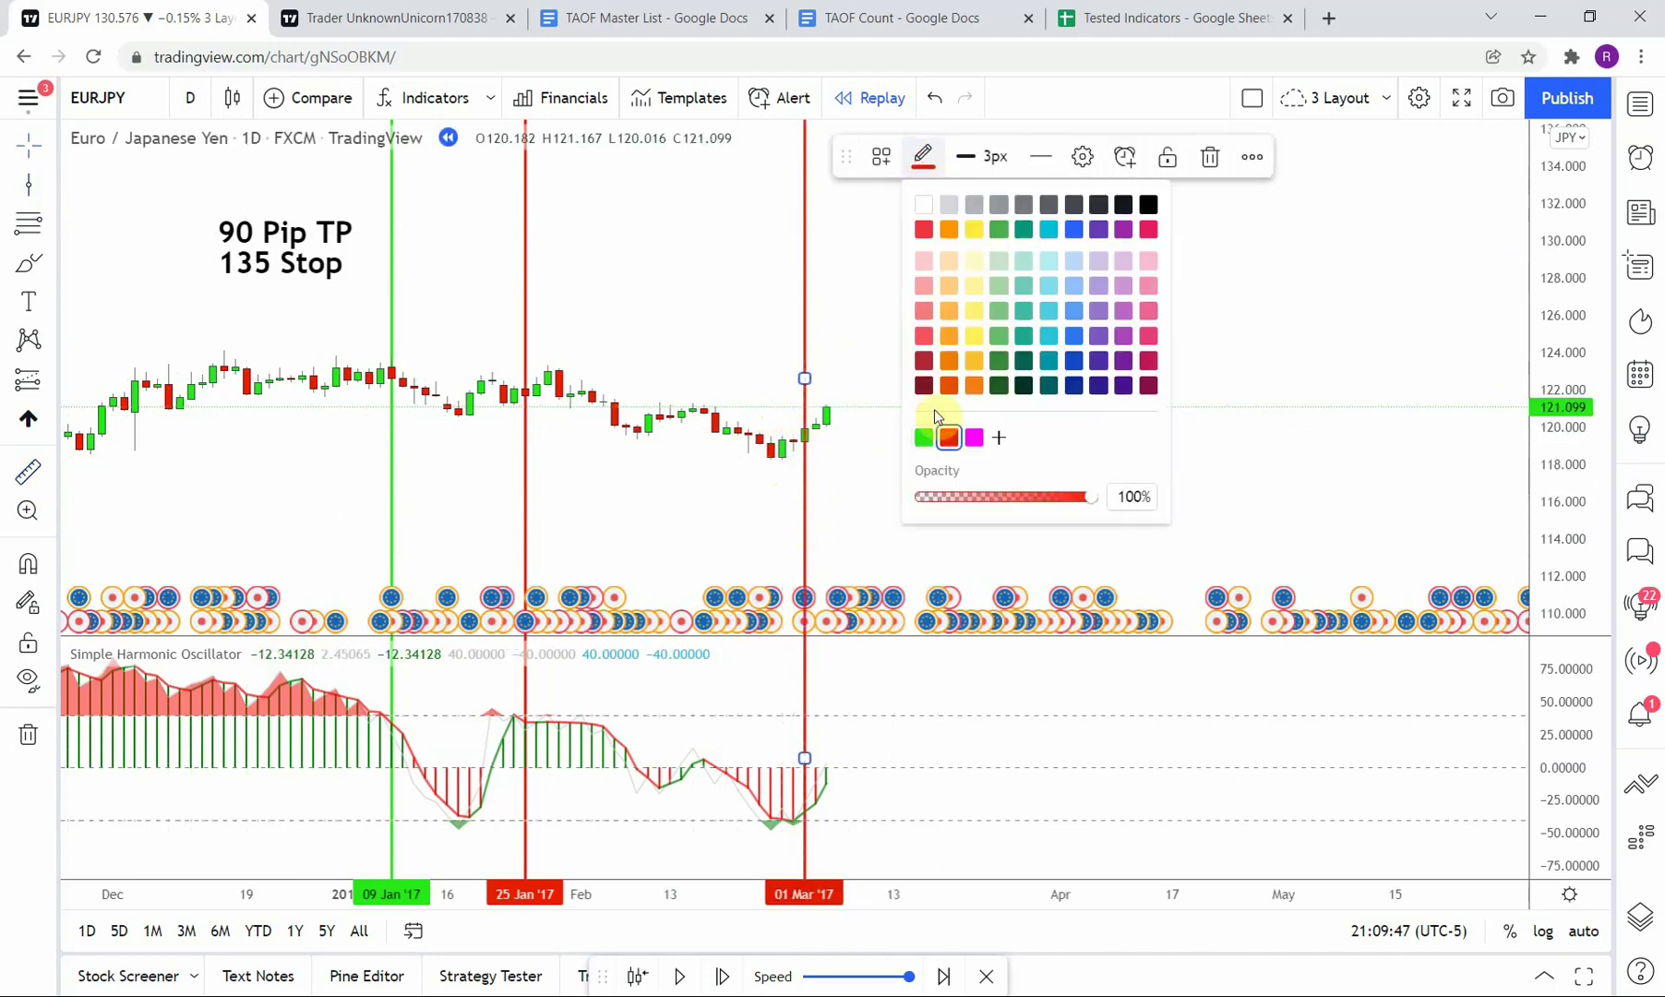
left_click(922, 436)
left_click(866, 472)
left_click_drag(866, 472, 867, 457)
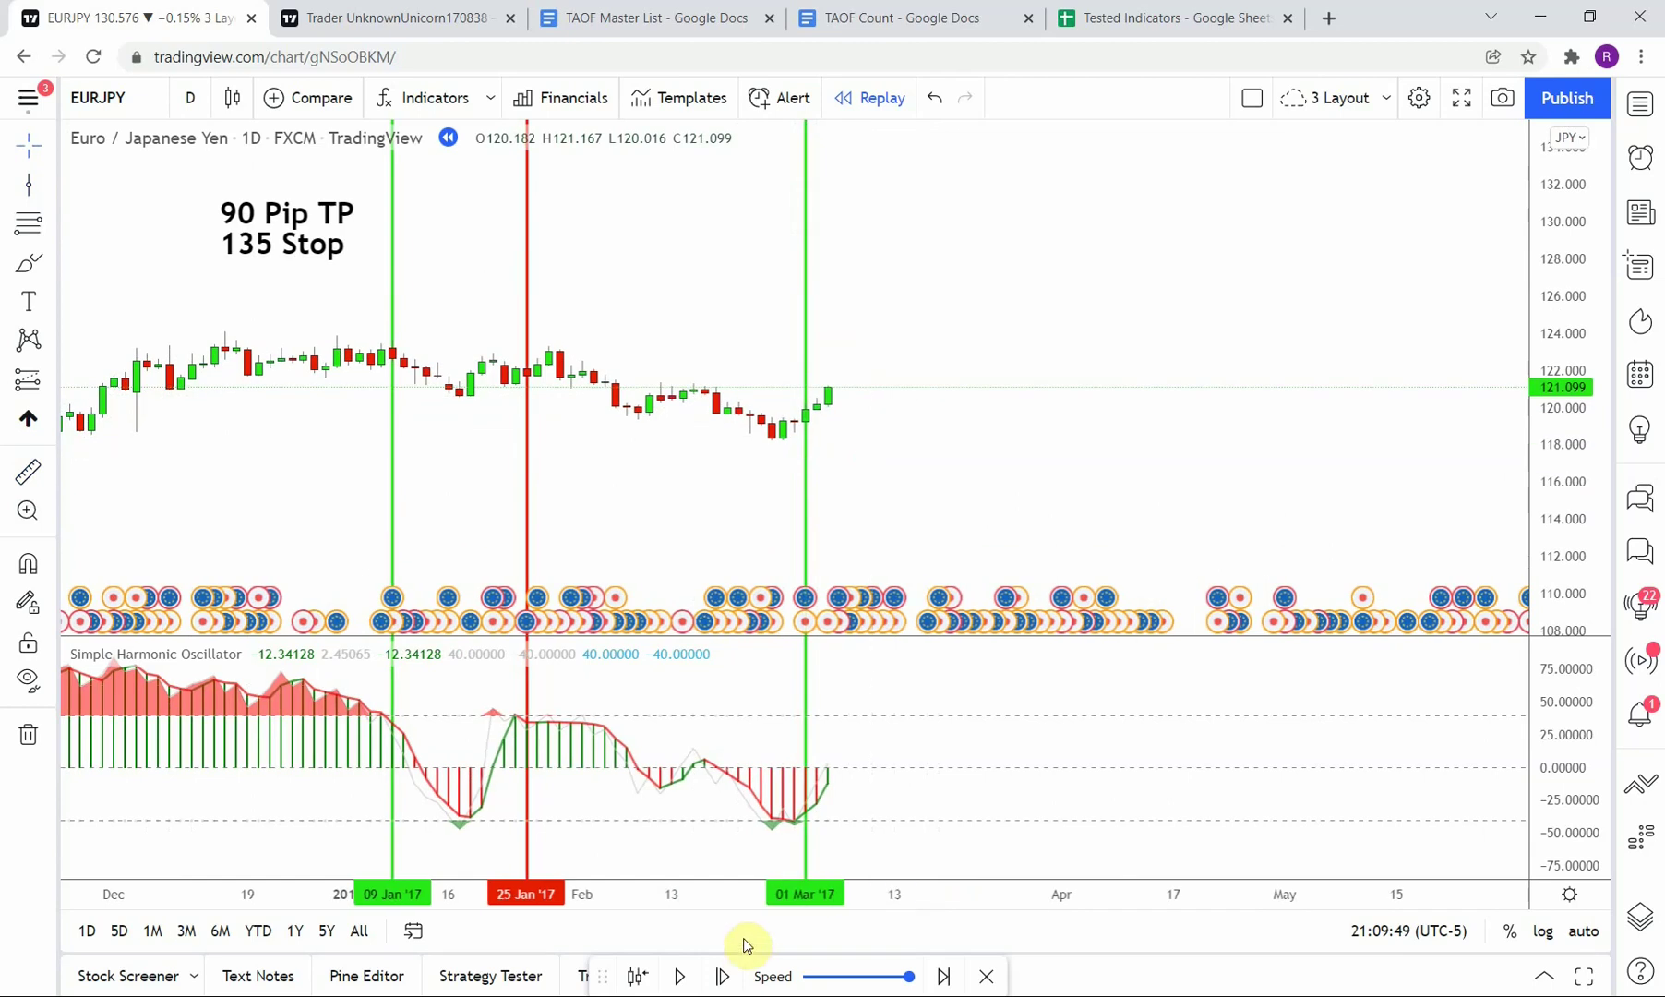
Advance the replay bar by bar to 27 March 2017 and mark that date with a vertical line.
left_click(725, 977)
left_click(725, 977)
left_click(725, 977)
left_click(724, 977)
left_click(725, 977)
left_click(725, 976)
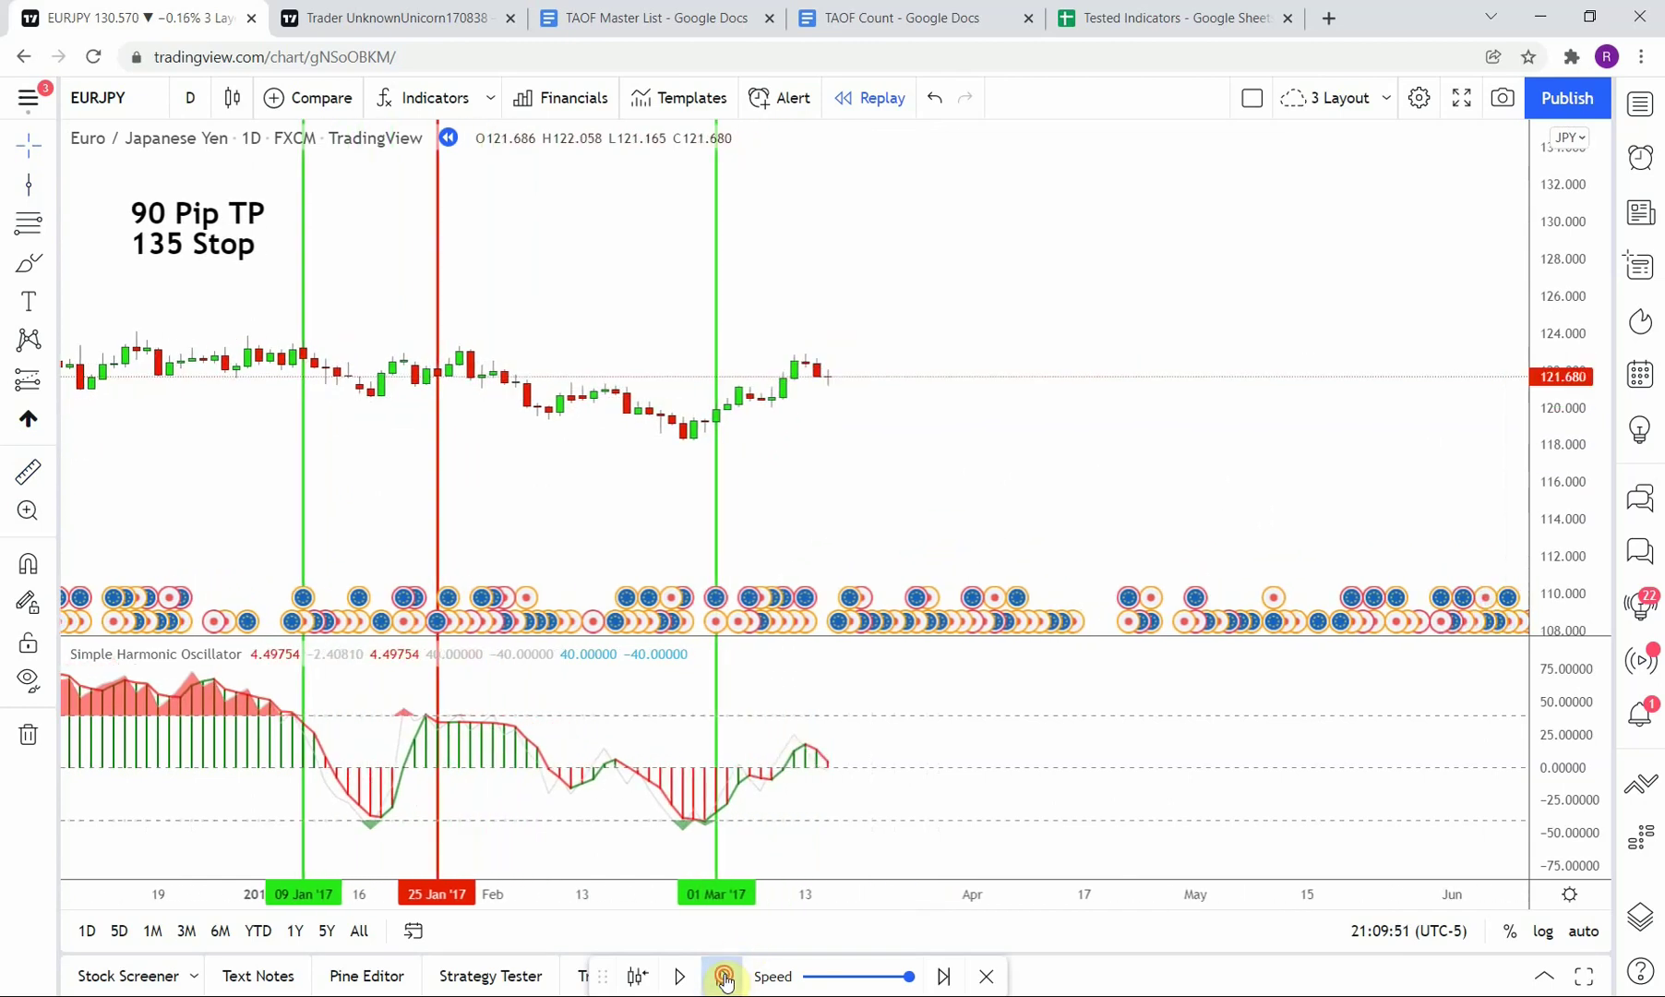
left_click(725, 977)
left_click(724, 977)
left_click(725, 977)
left_click(725, 977)
left_click(725, 977)
left_click(725, 977)
left_click(725, 977)
left_click(724, 977)
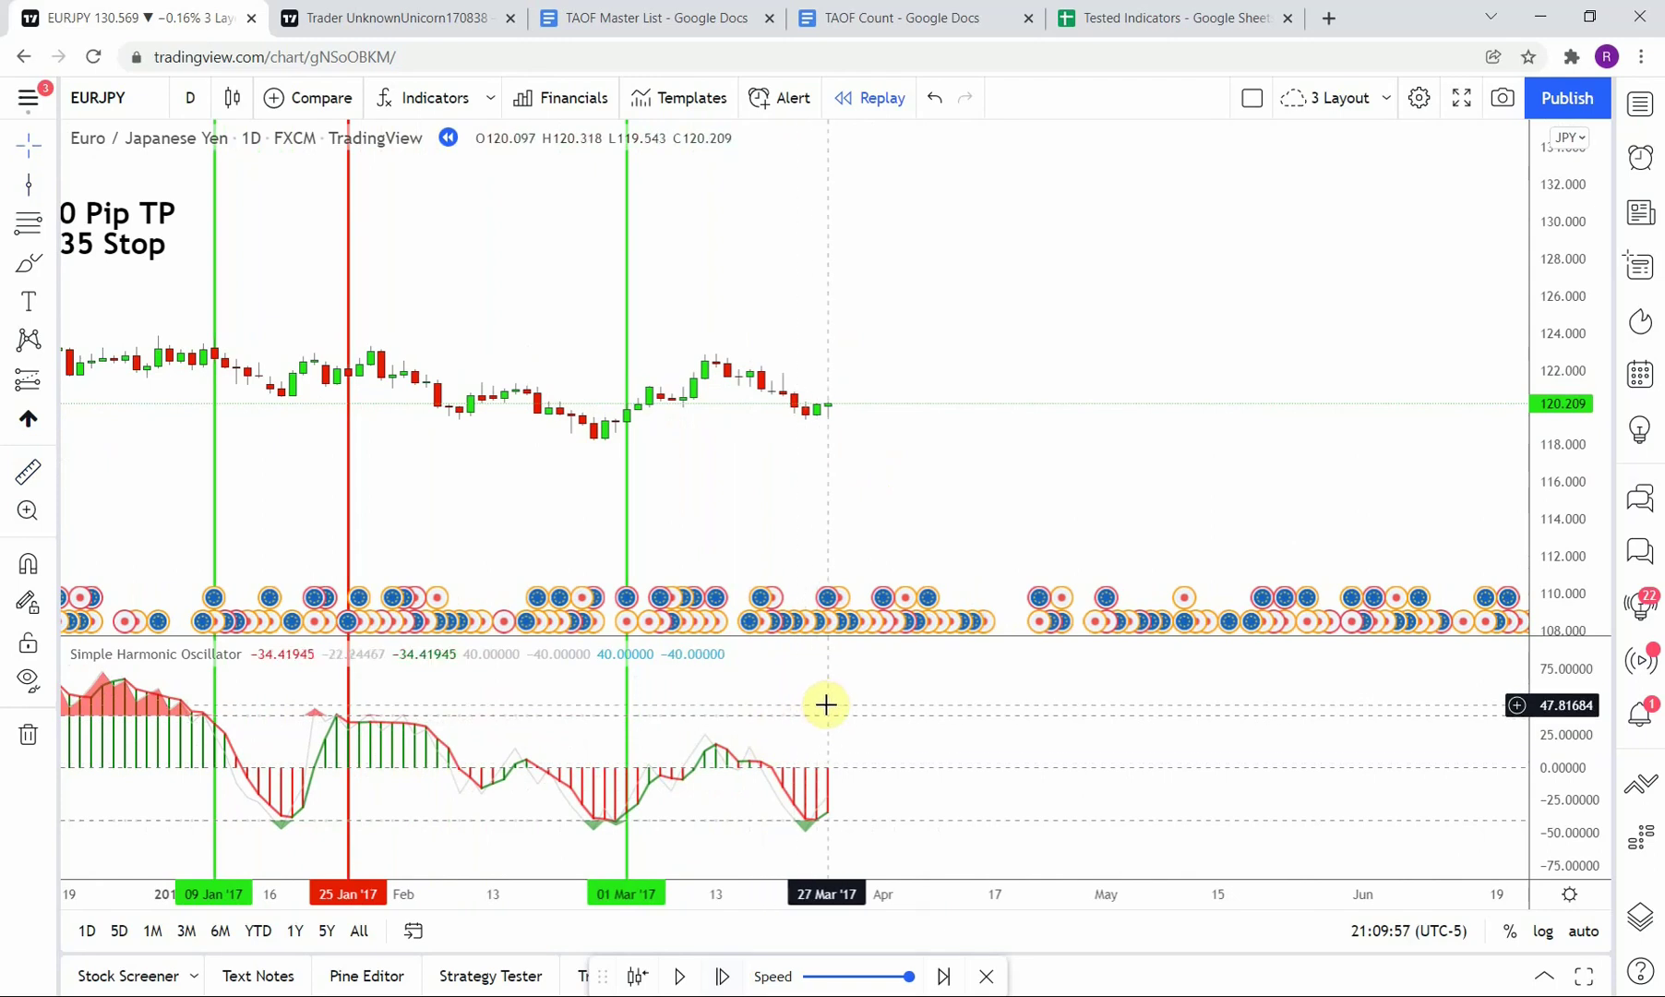
left_click(40, 196)
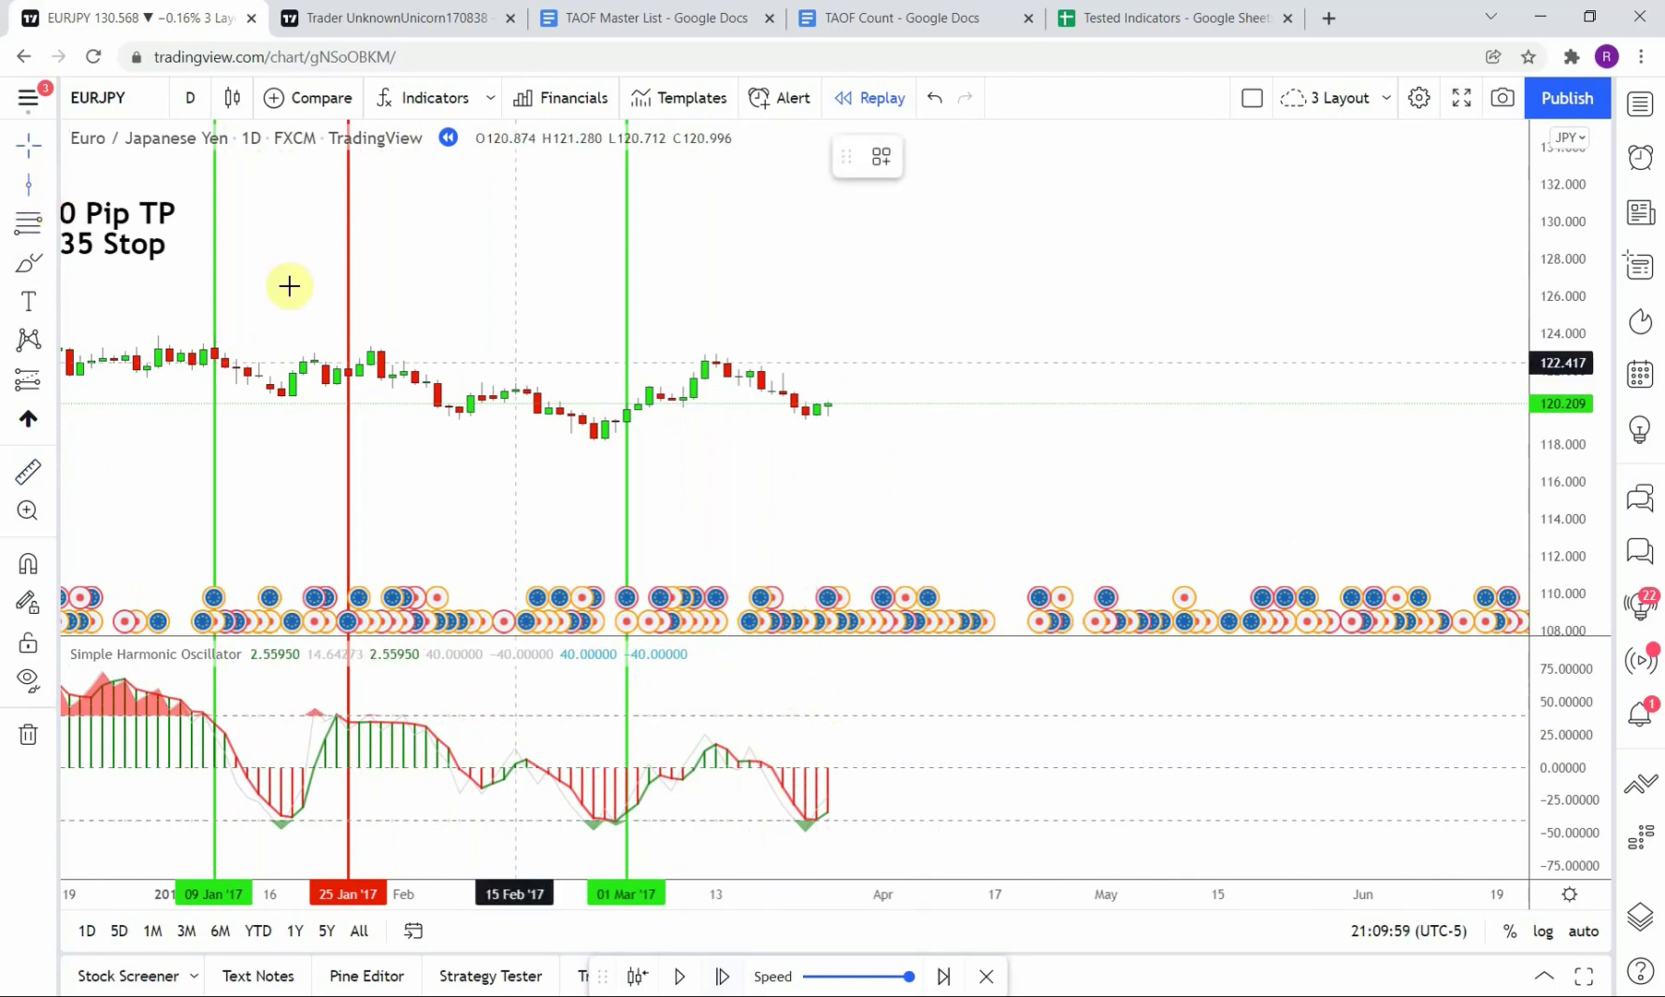
left_click(822, 520)
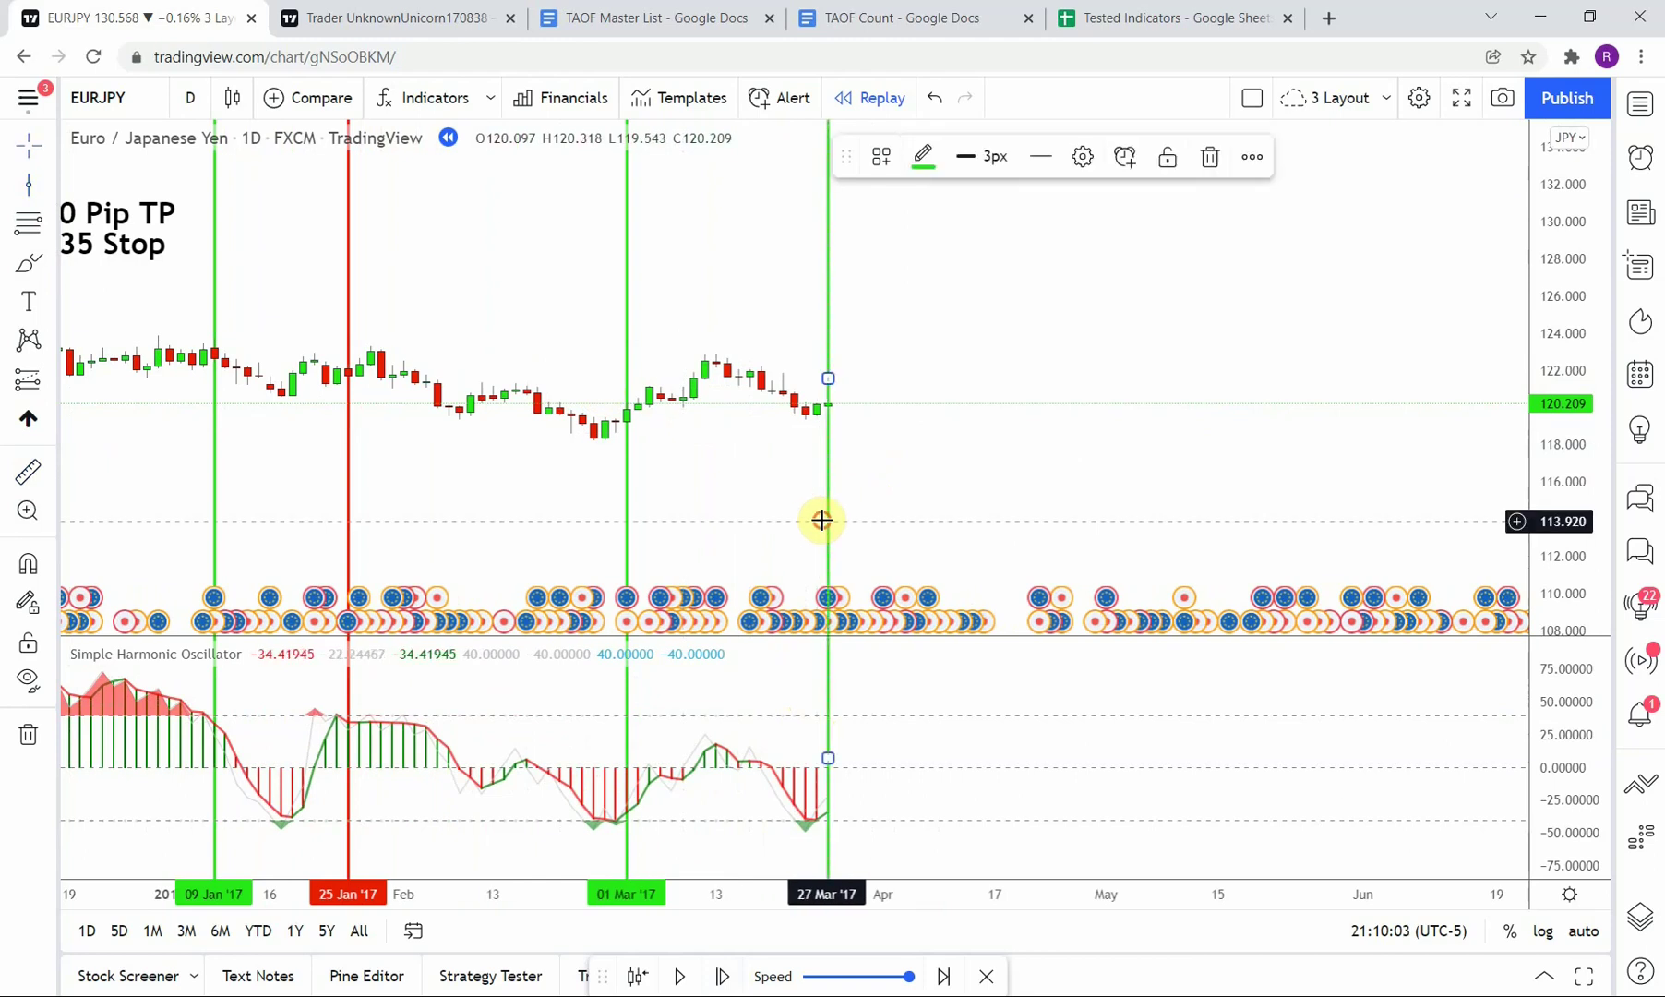
Advance the replay nine bars past 27 March 2017 and recolor that date's vertical line red.
left_click(722, 976)
triple_click(722, 976)
triple_click(722, 975)
double_click(722, 976)
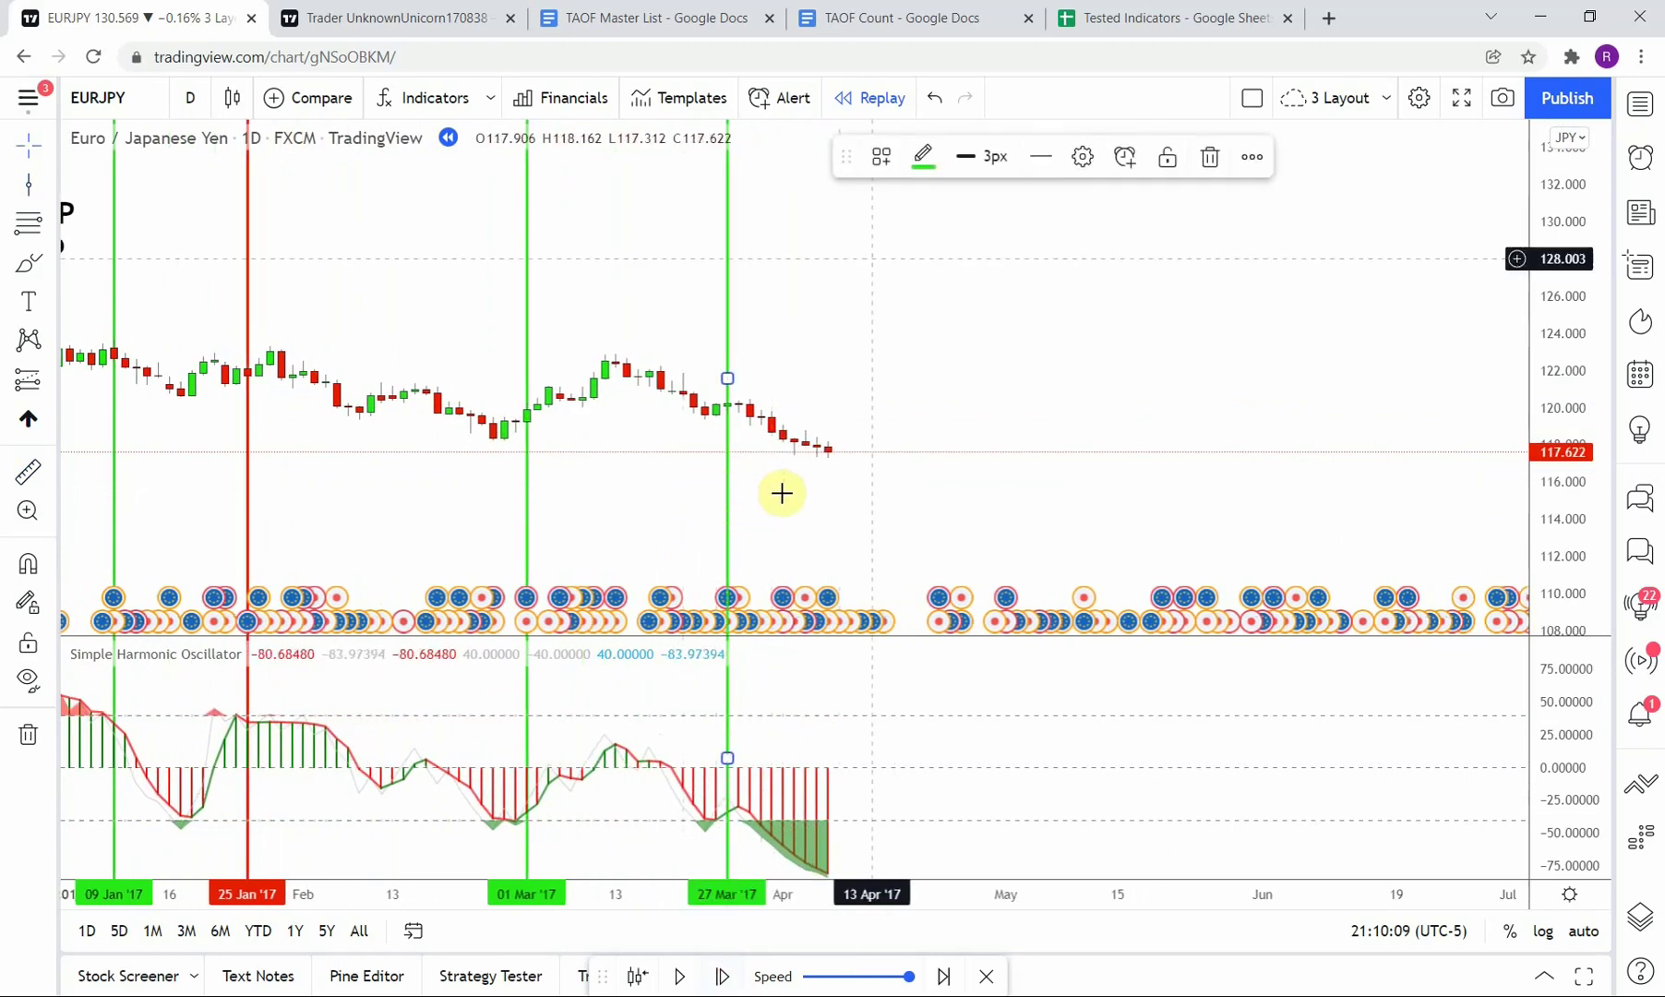
left_click(923, 156)
left_click(948, 439)
left_click_drag(858, 380, 919, 347)
left_click_drag(498, 454, 547, 438)
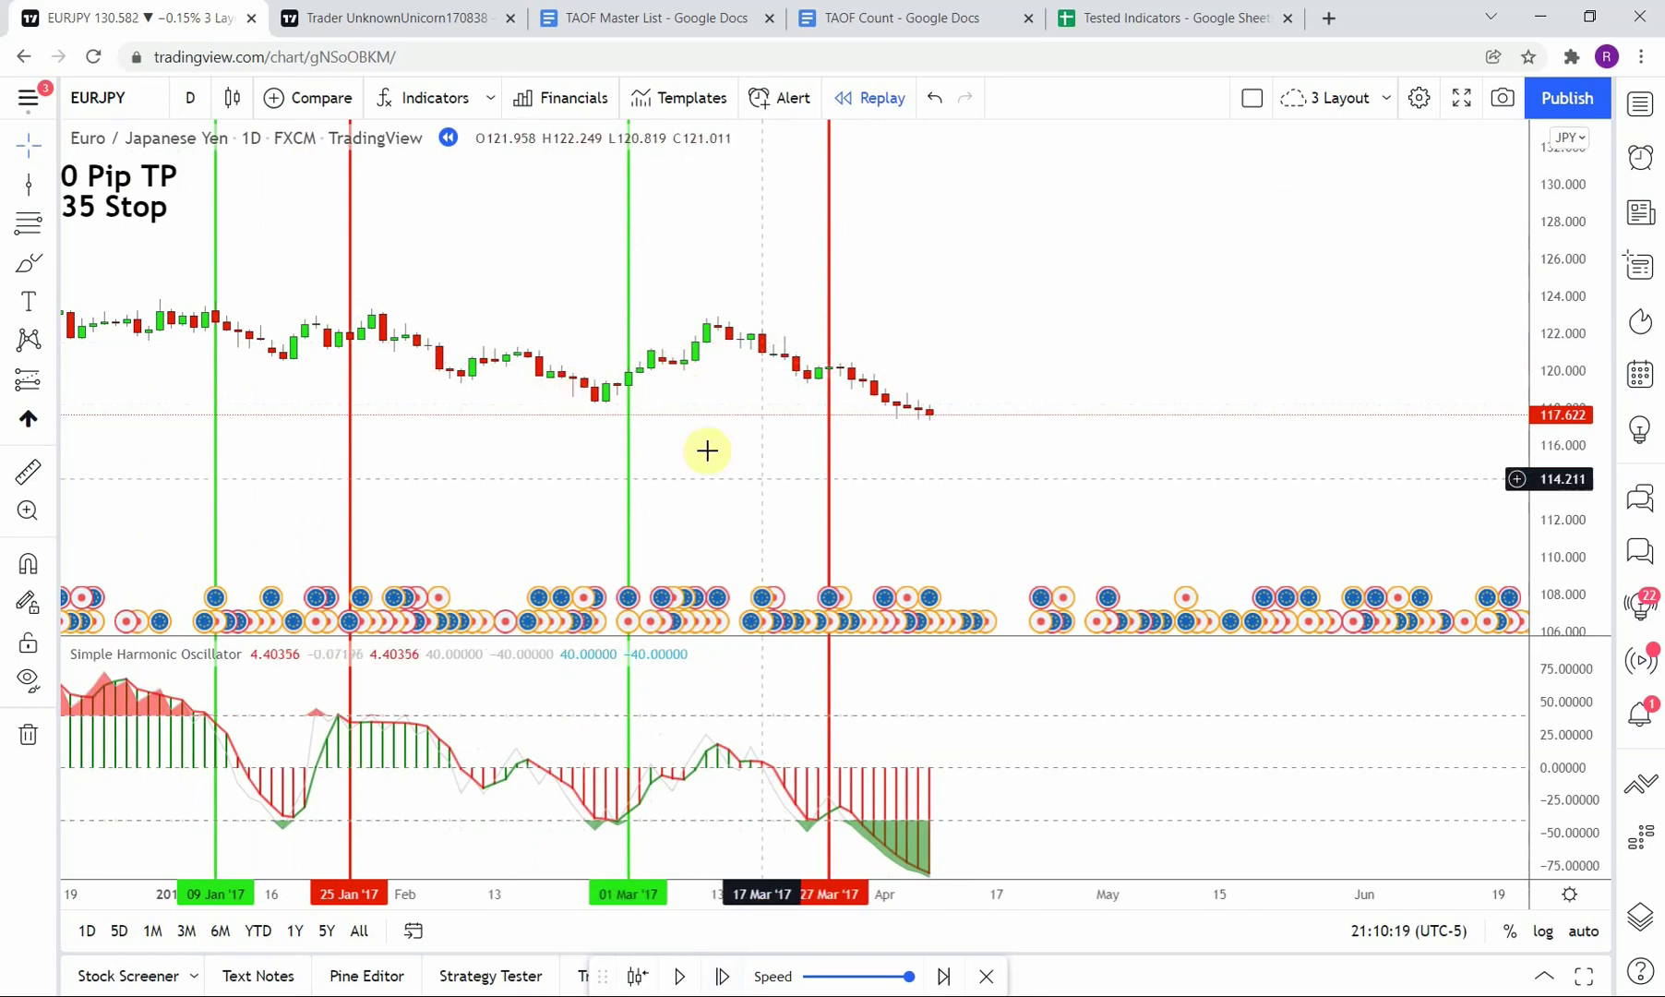
left_click(752, 533)
left_click_drag(786, 562, 733, 524)
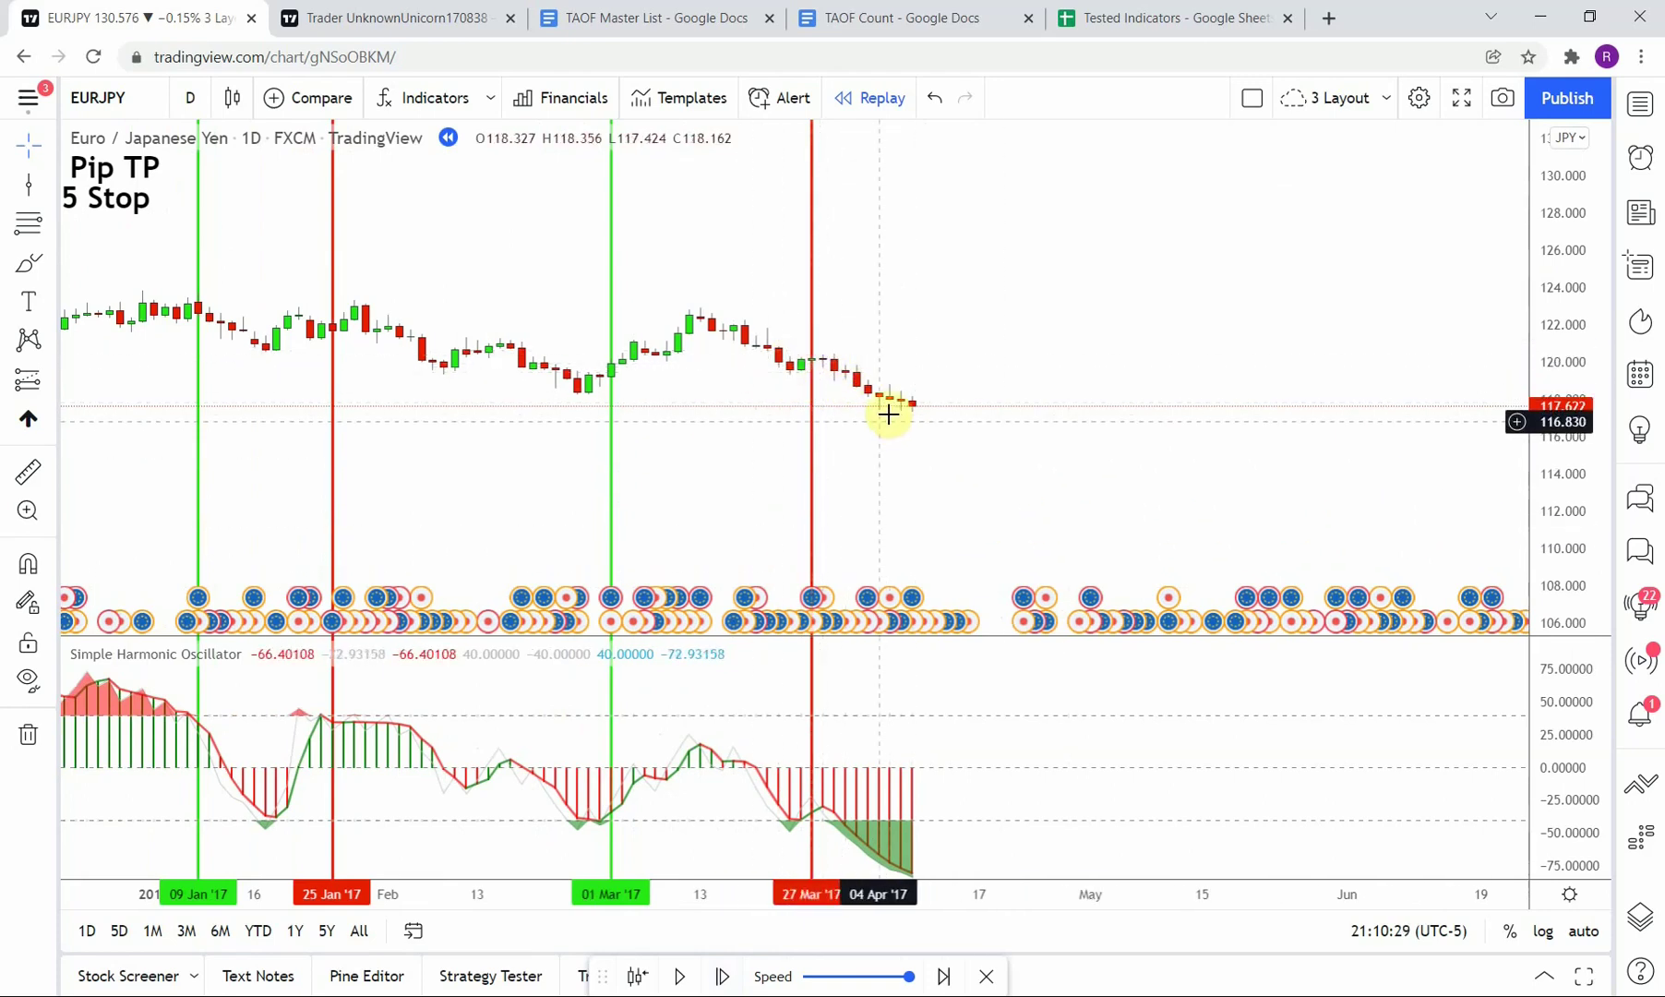
left_click_drag(952, 495, 985, 527)
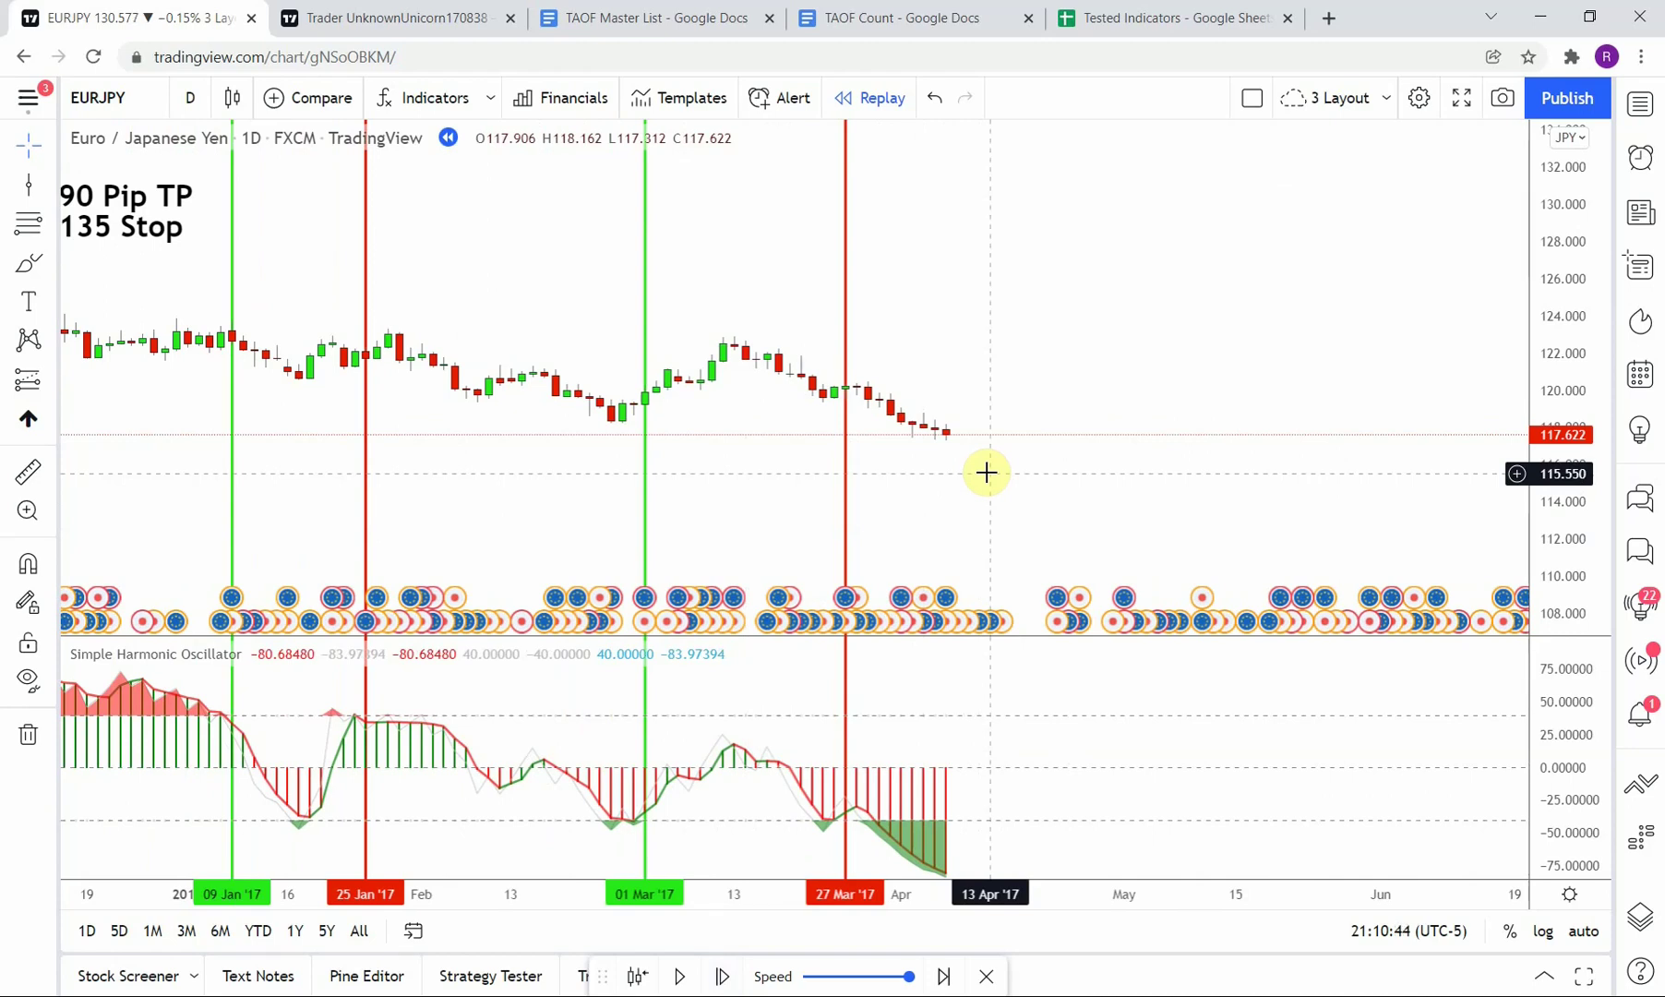
Play the replay into June 2017, marking 20 April and 31 May with green vertical lines.
left_click(680, 976)
left_click(799, 499)
left_click(924, 435)
left_click(680, 976)
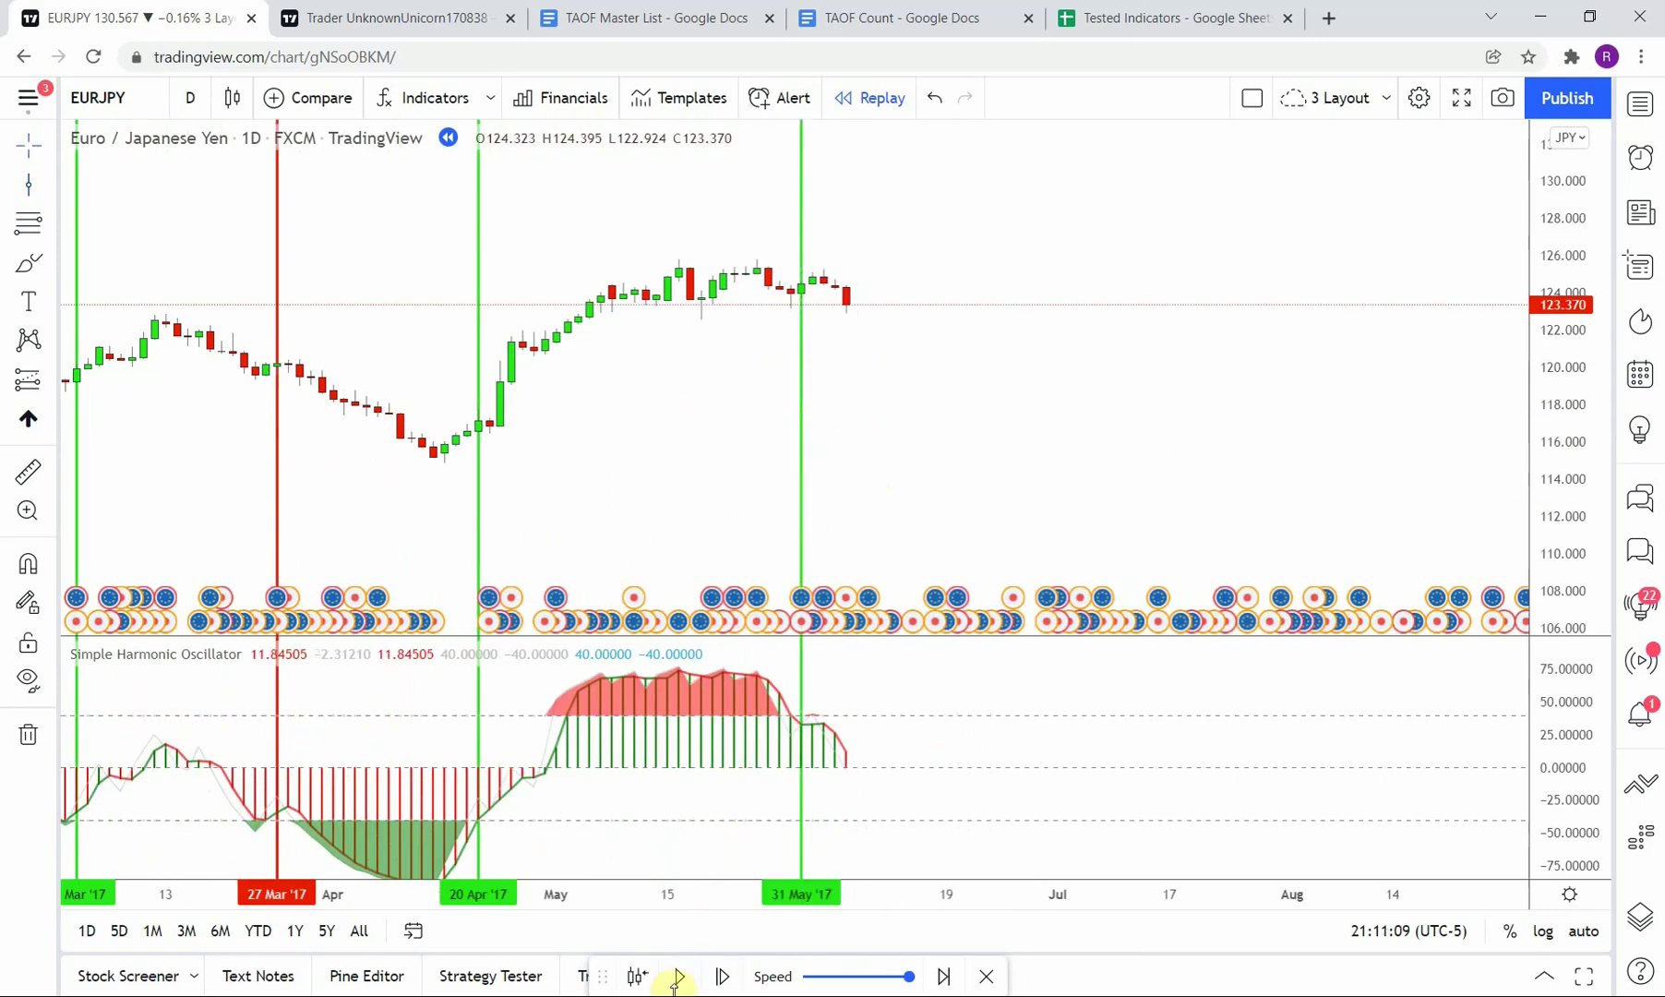
Play the replay to late September 2017, marking 24 July with a red vertical line and 4 August with a green one.
left_click(680, 976)
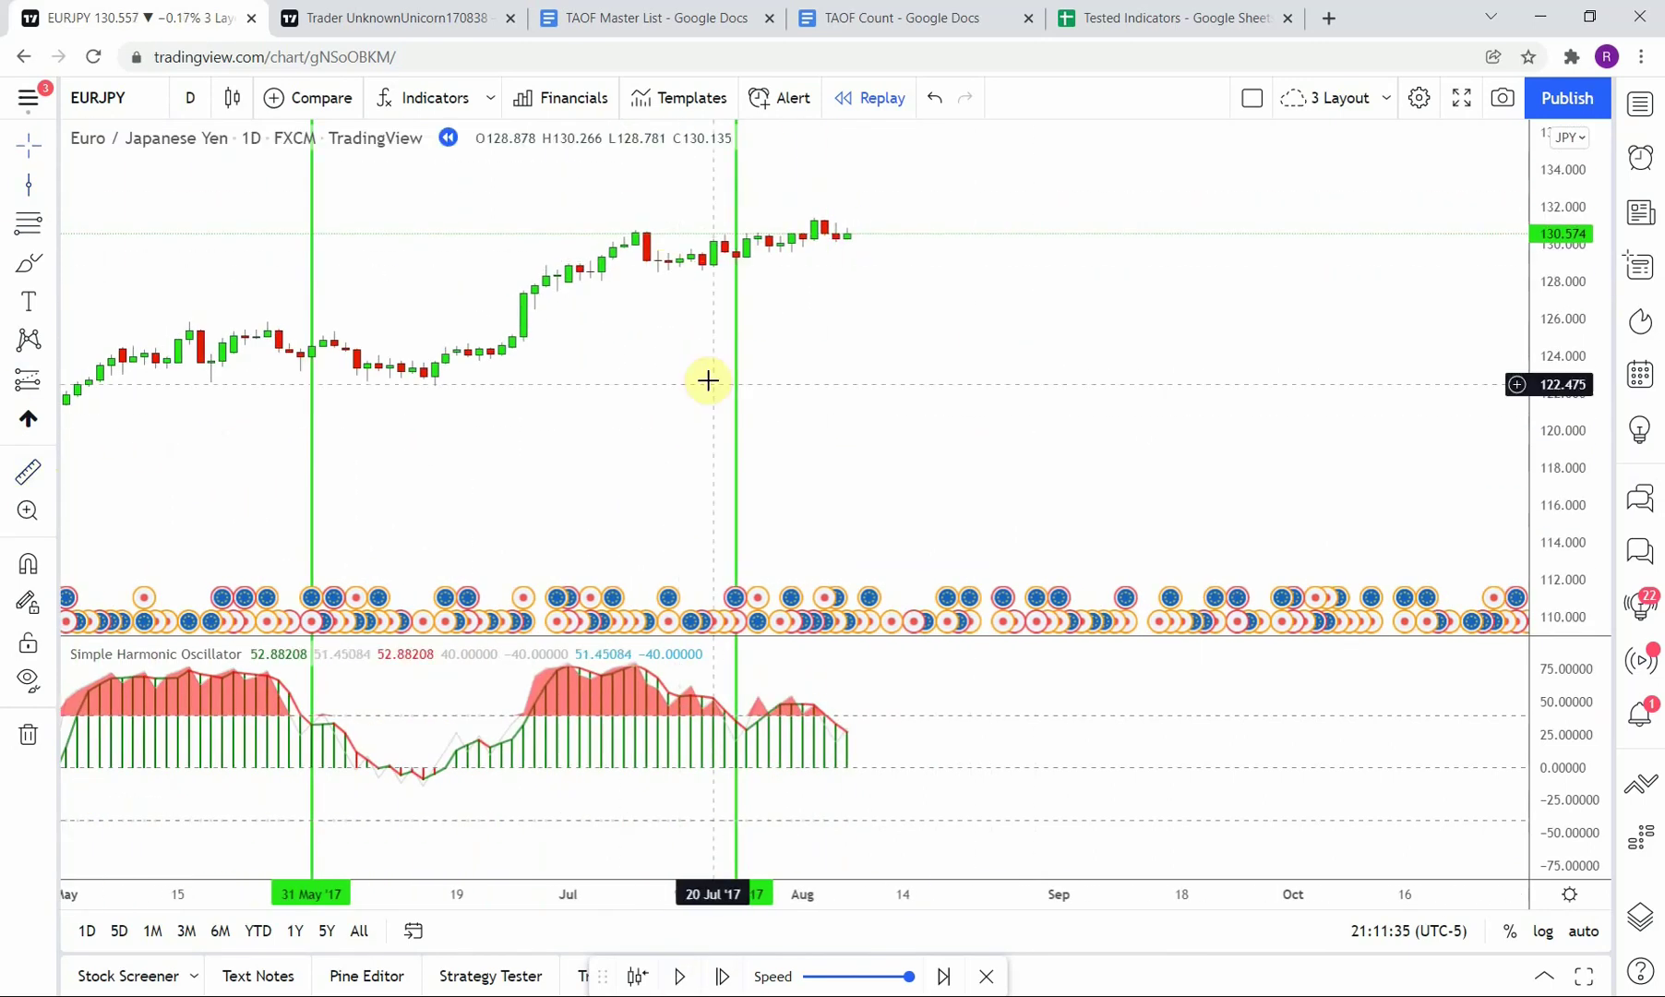
key("shift+Down")
left_click(679, 976)
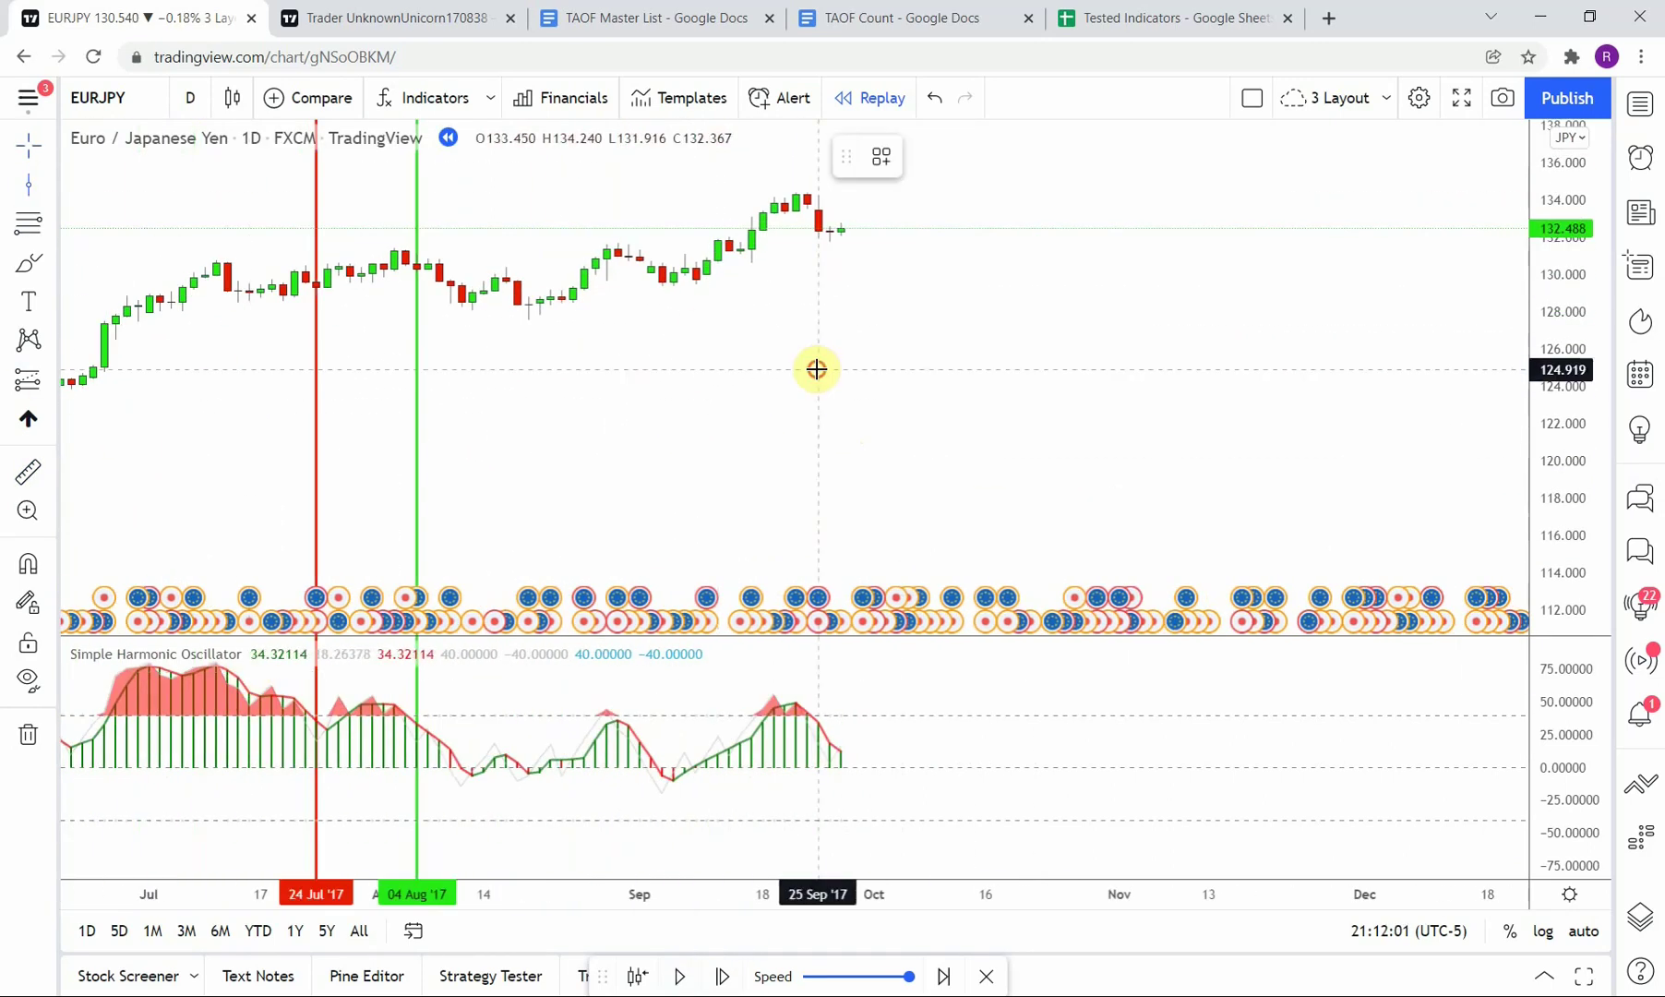
Play the replay into January 2018, marking 25 September 2017 with a red vertical line and 13 December 2017 with a green one.
left_click(817, 369)
left_click(679, 976)
left_click(679, 977)
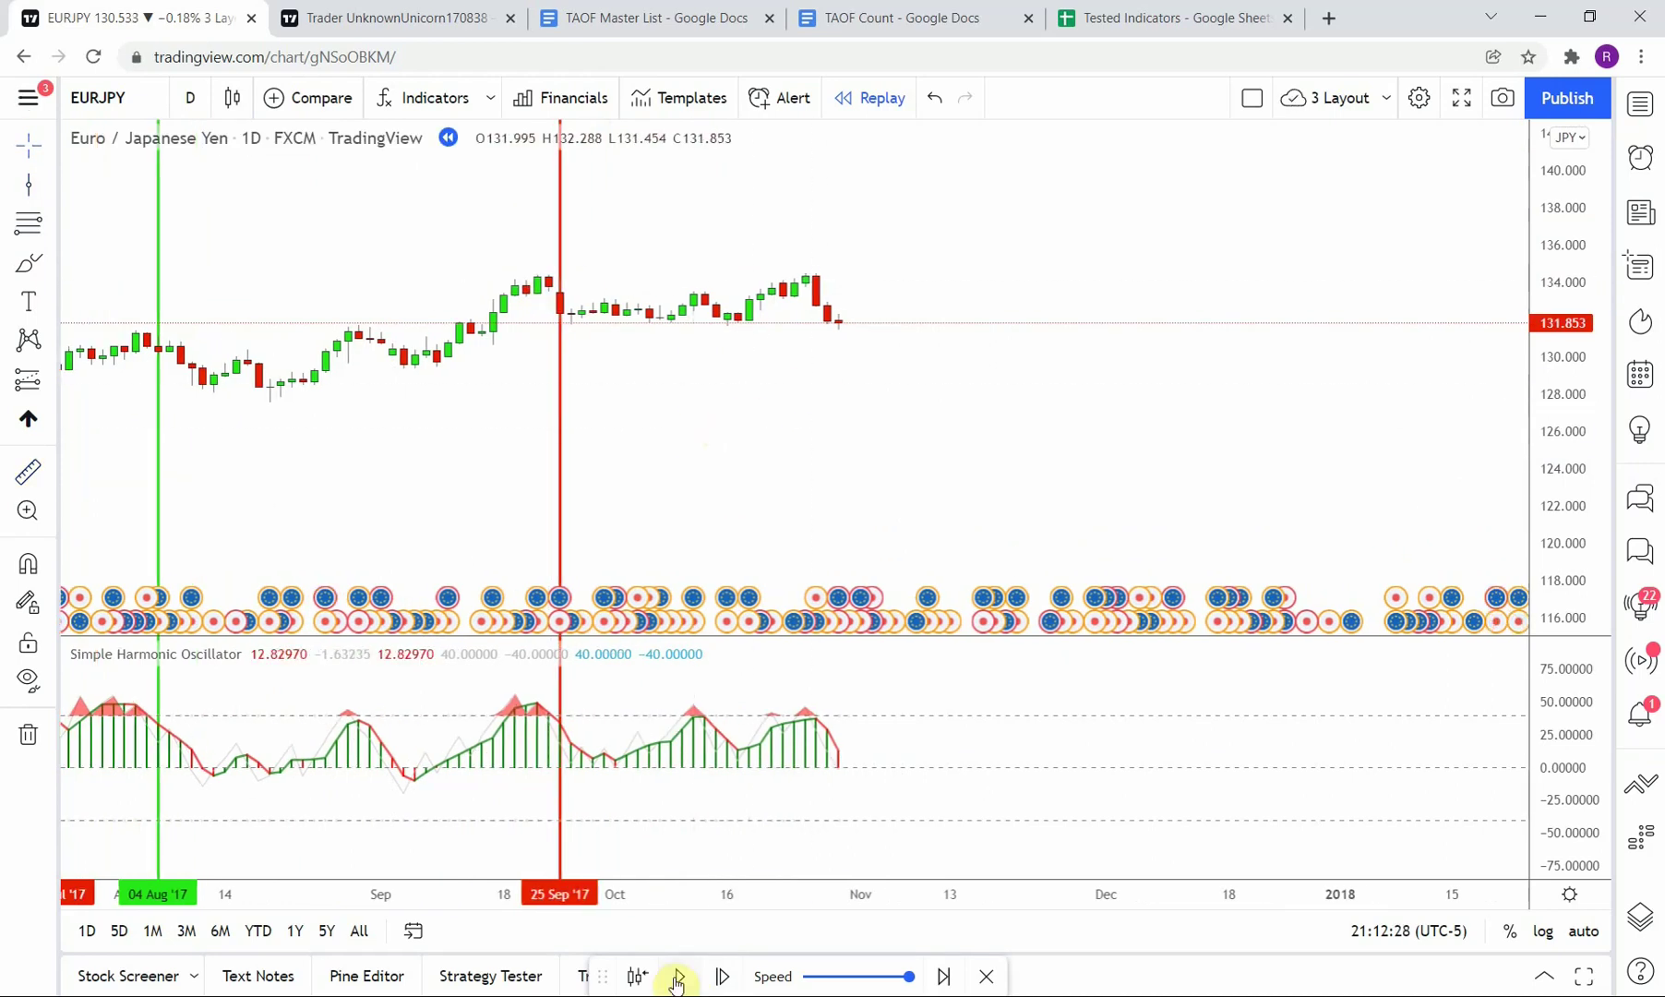
left_click(28, 187)
left_click(752, 300)
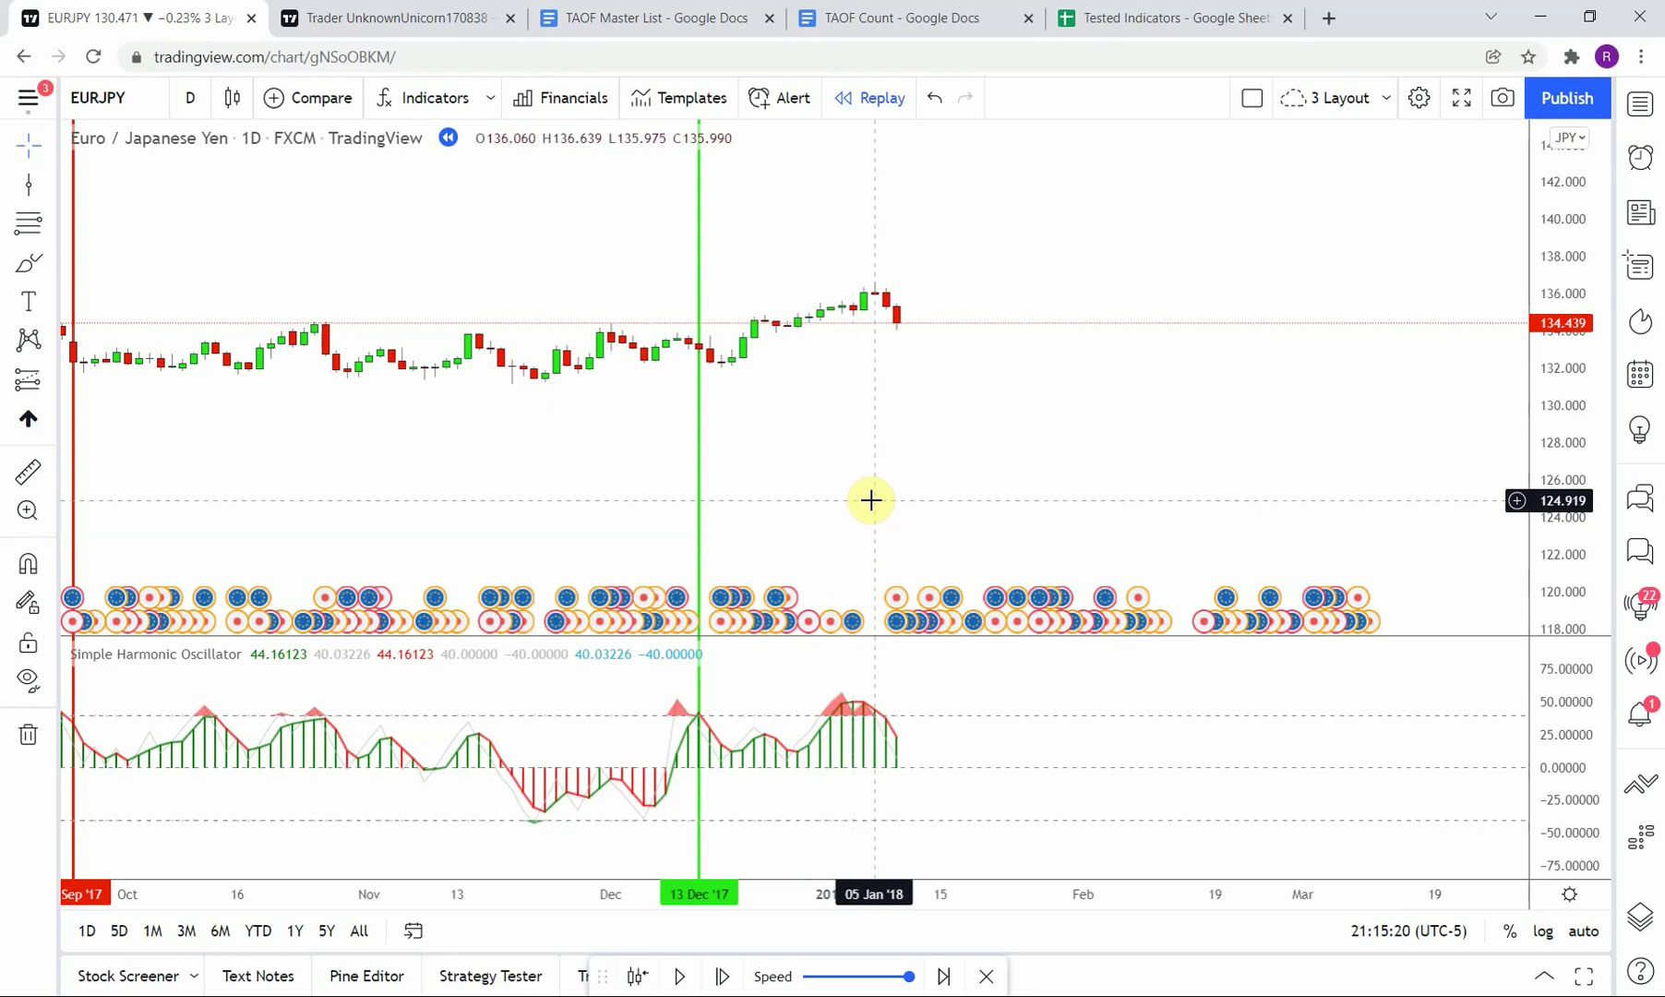
Review all the marked 2017 signals against the price and the Simple Harmonic Oscillator across the whole year.
scroll(872, 499, "down", 2)
scroll(1339, 417, "down", 5)
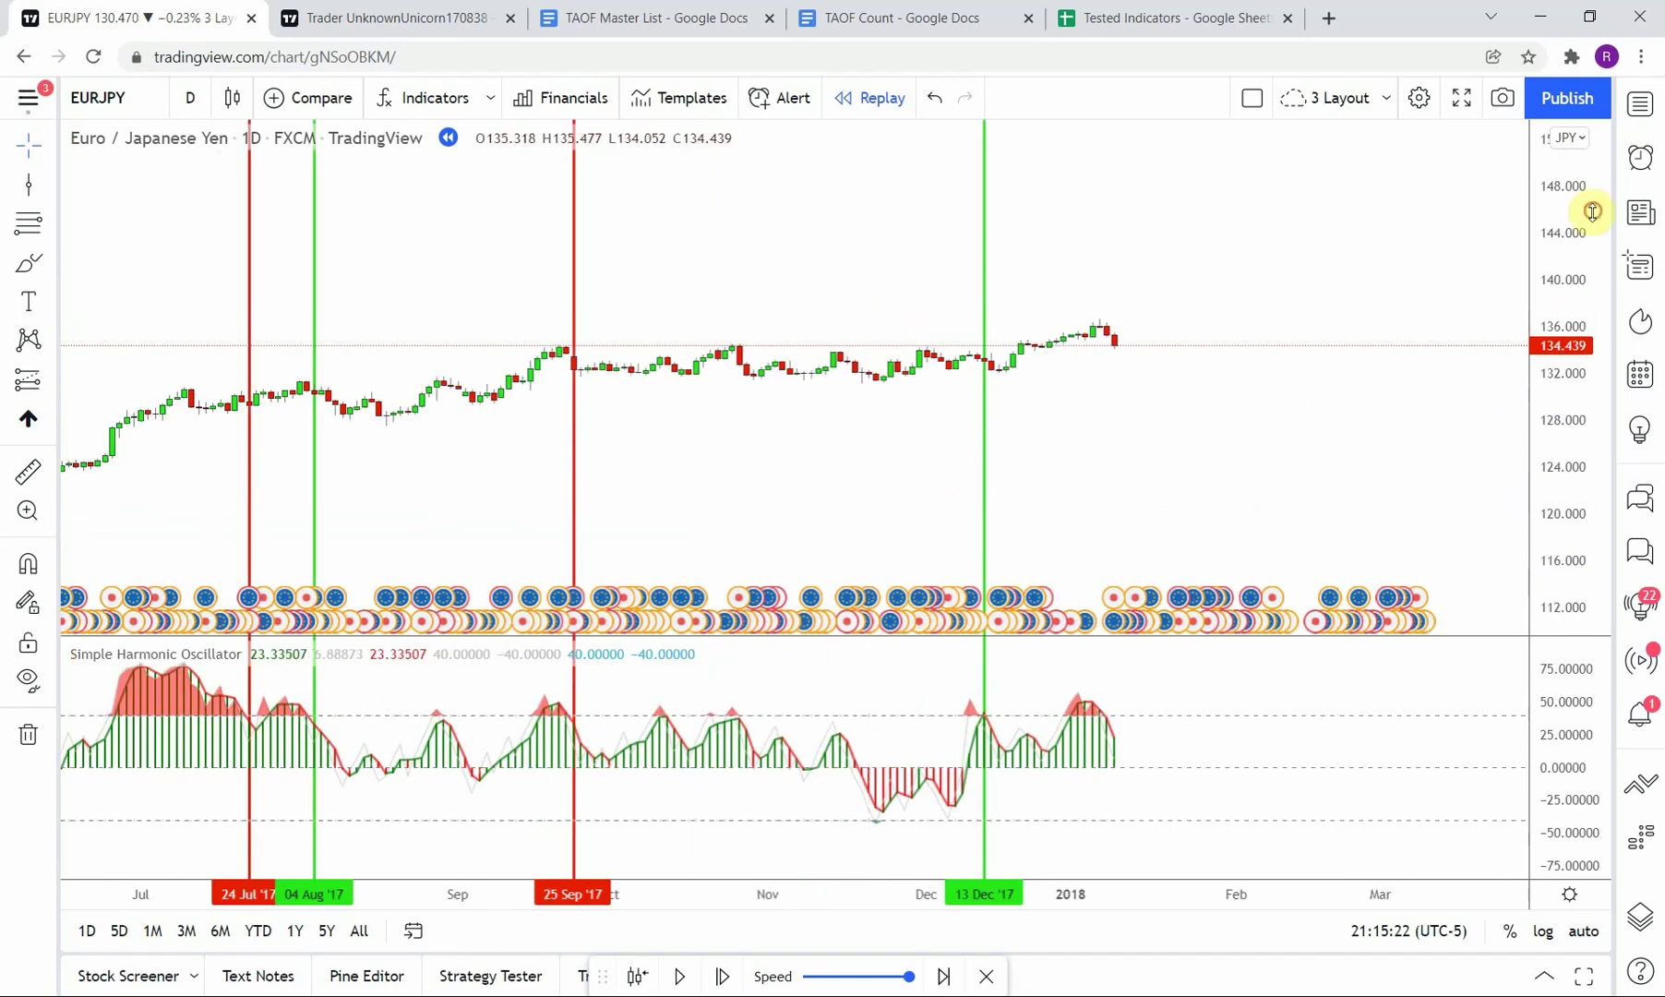
left_click_drag(989, 551, 1079, 464)
left_click_drag(924, 896, 504, 886)
left_click_drag(762, 463, 811, 450)
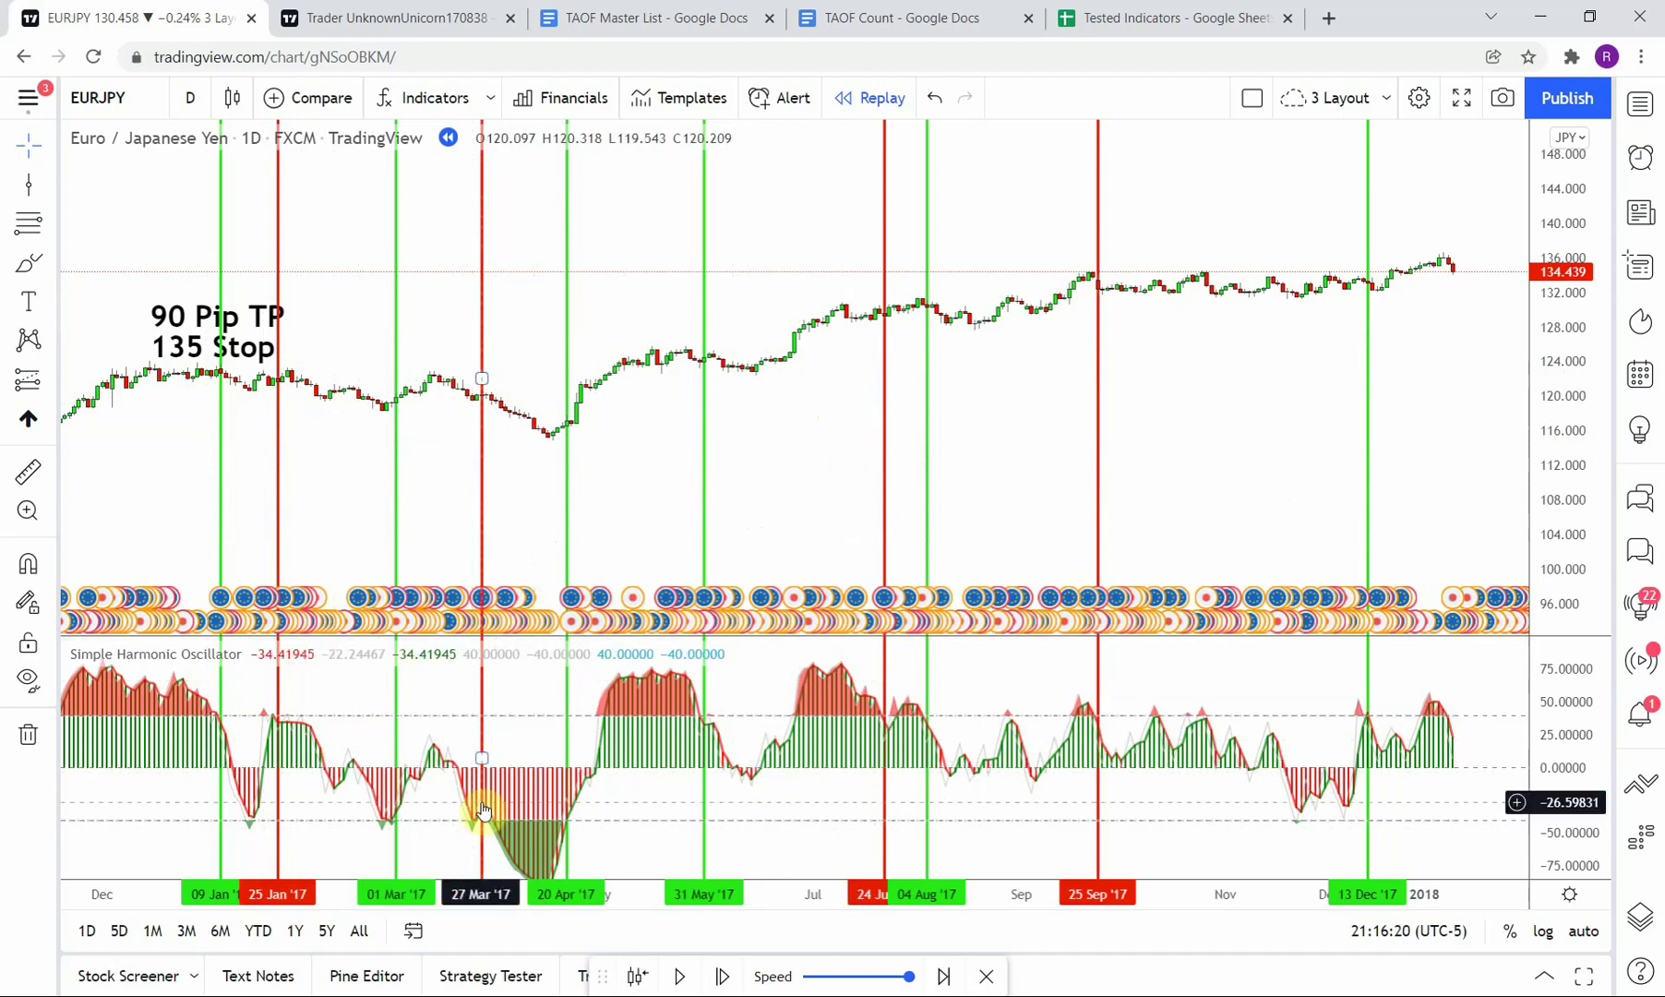
mouse_move(799, 460)
left_mouse_down()
mouse_move(809, 430)
mouse_move(808, 465)
left_mouse_up()
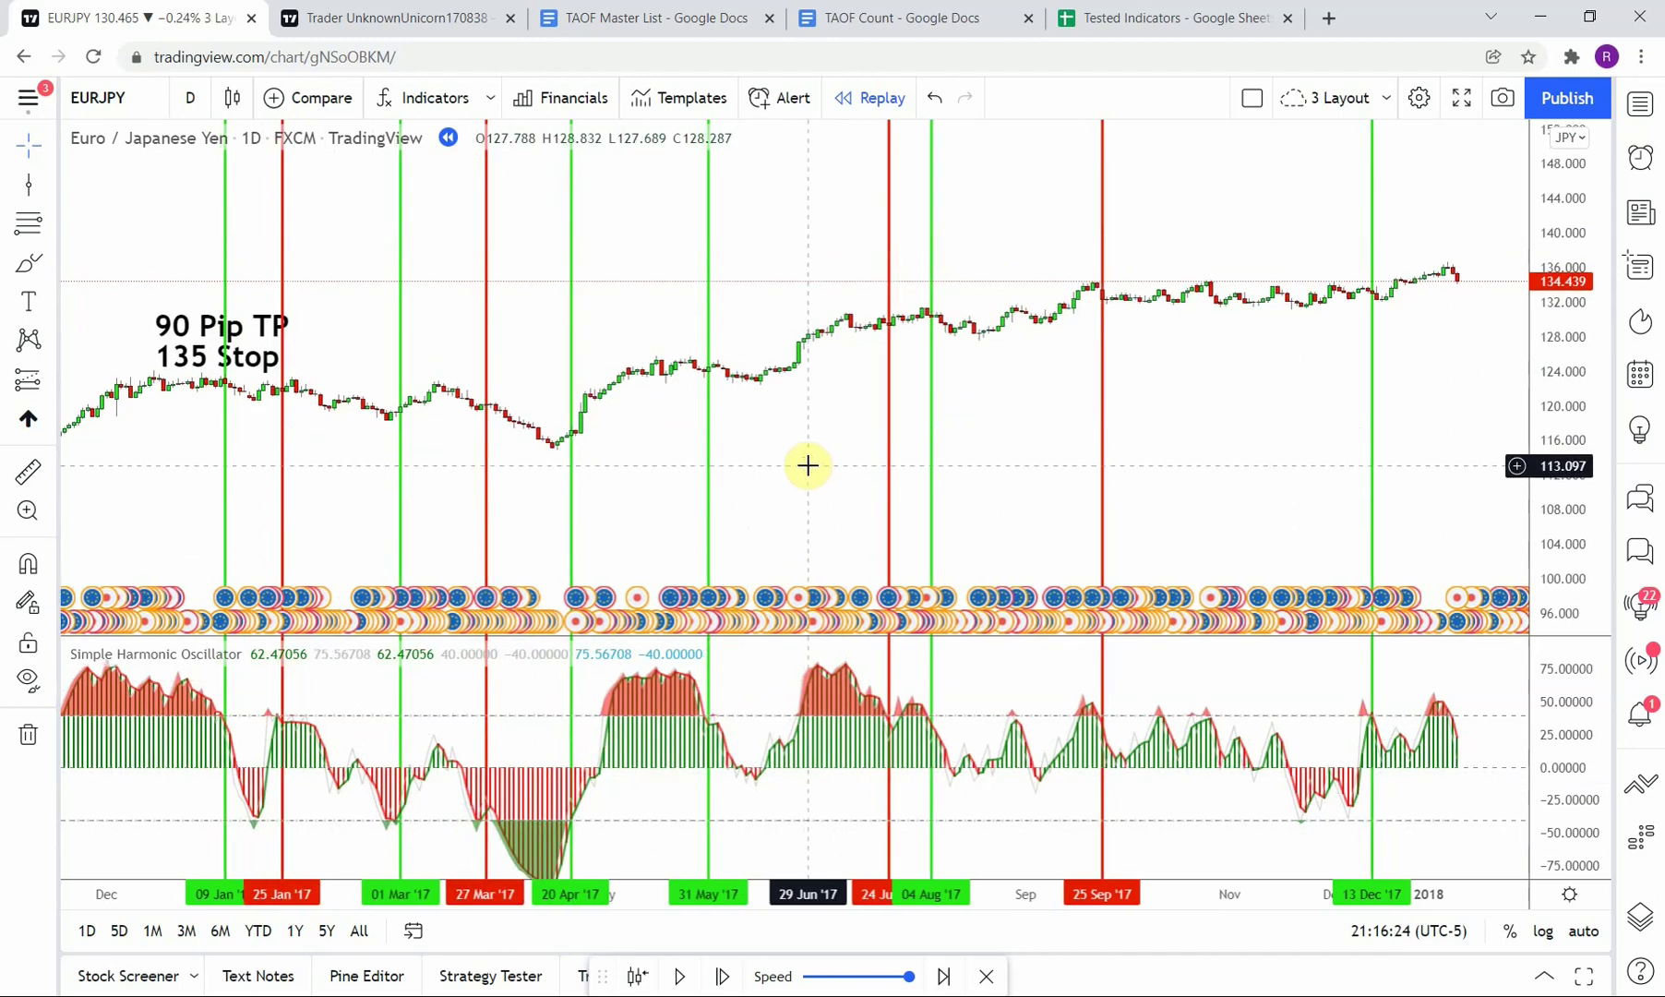